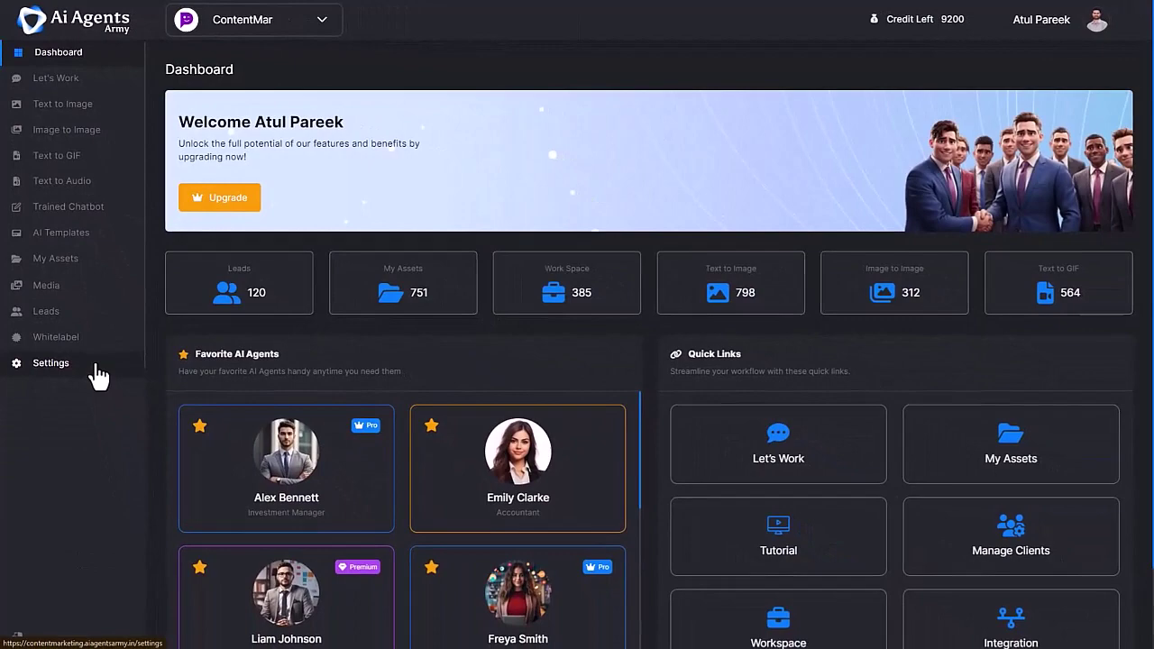
- Open the AI agents gallery and browse the Business, Coach, Education, Health, Leisure, Specialist and Other categories, ending on Leisure
click(1093, 22)
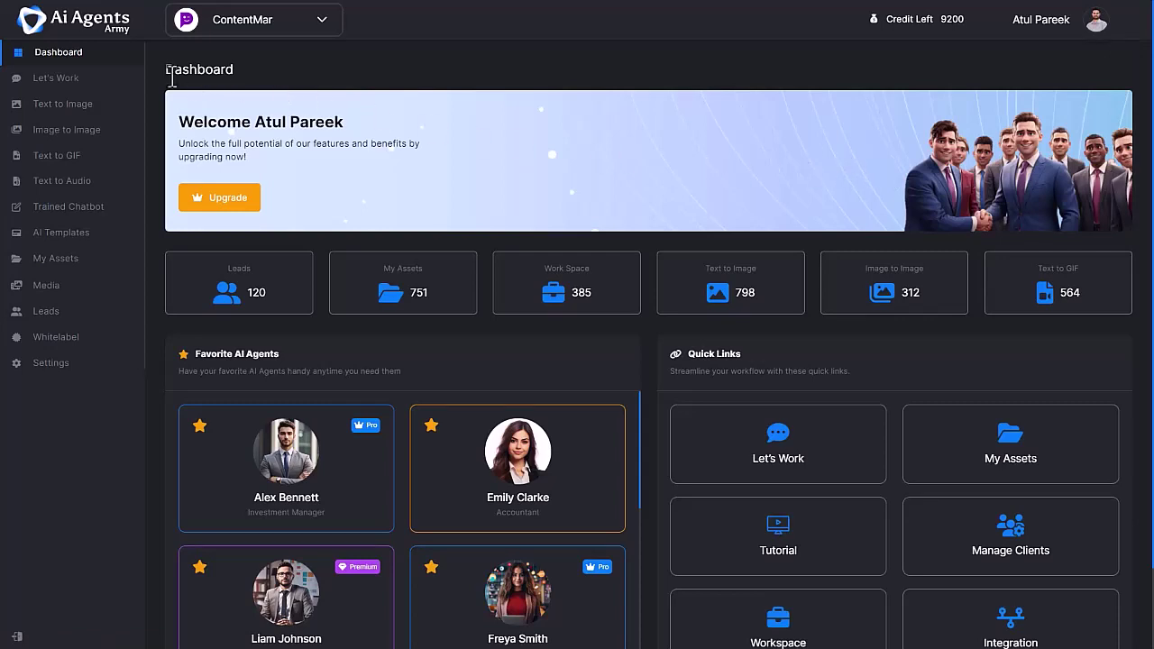
click(91, 87)
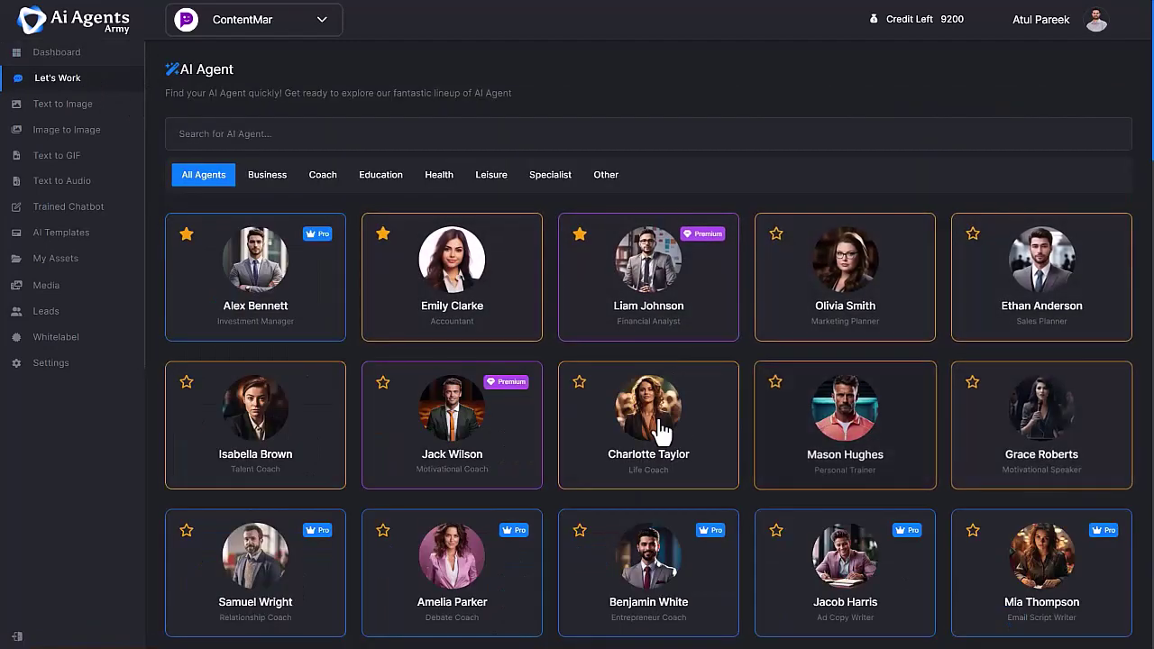
click(269, 180)
click(318, 183)
click(379, 185)
click(439, 187)
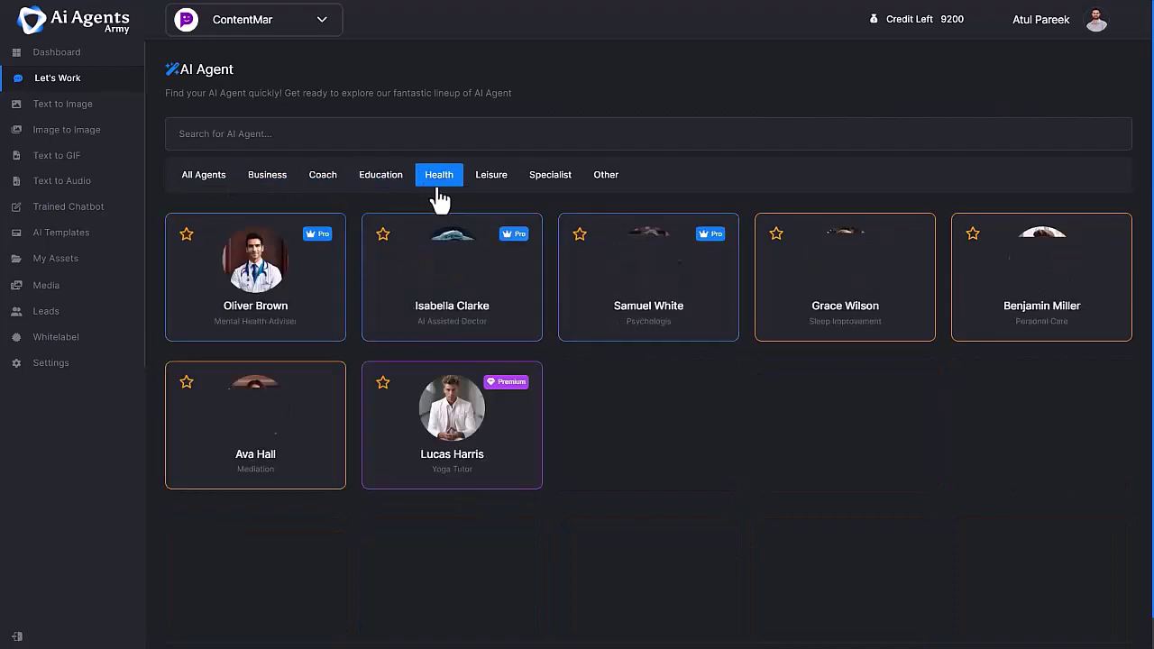
click(490, 185)
click(543, 186)
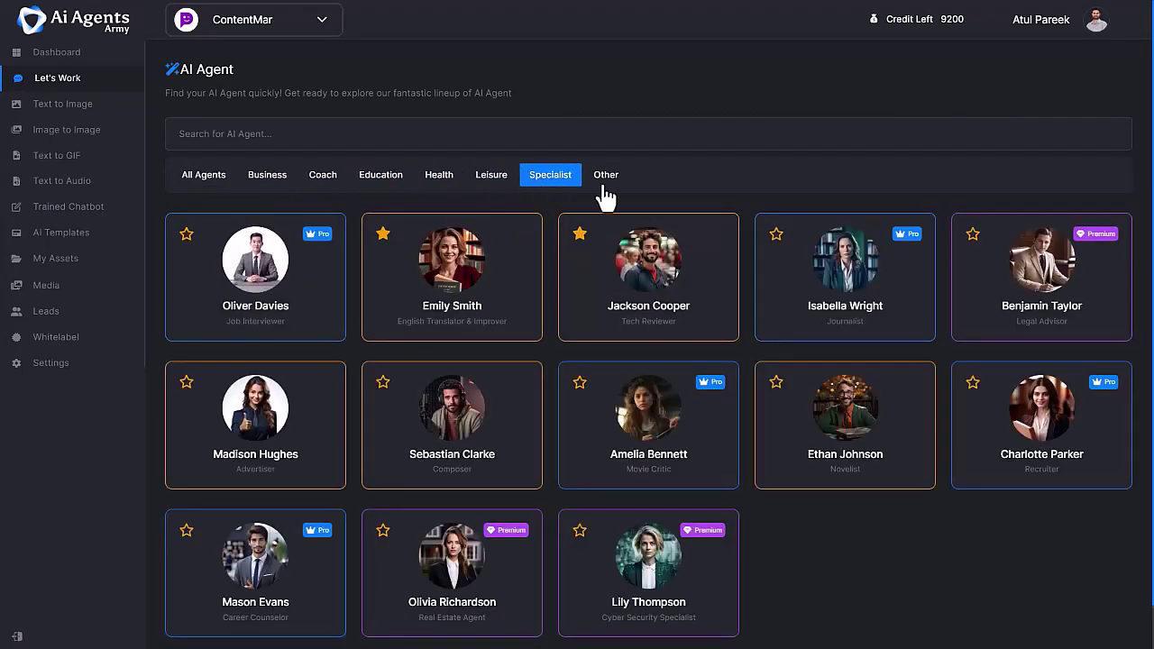
click(606, 196)
click(502, 196)
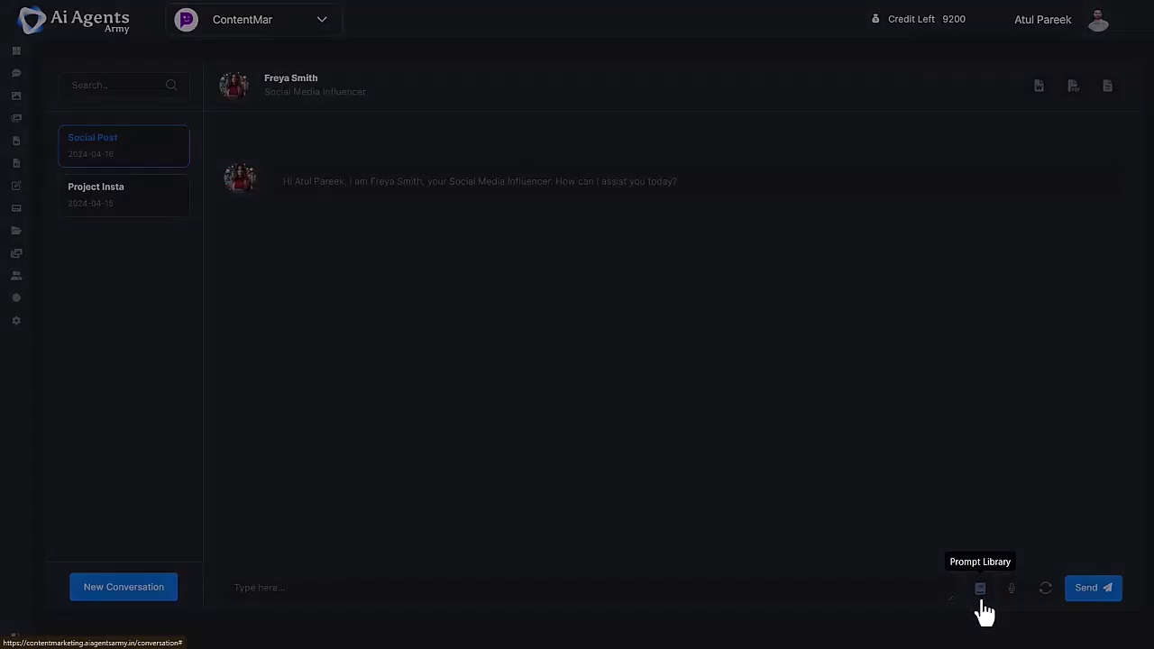
click(980, 588)
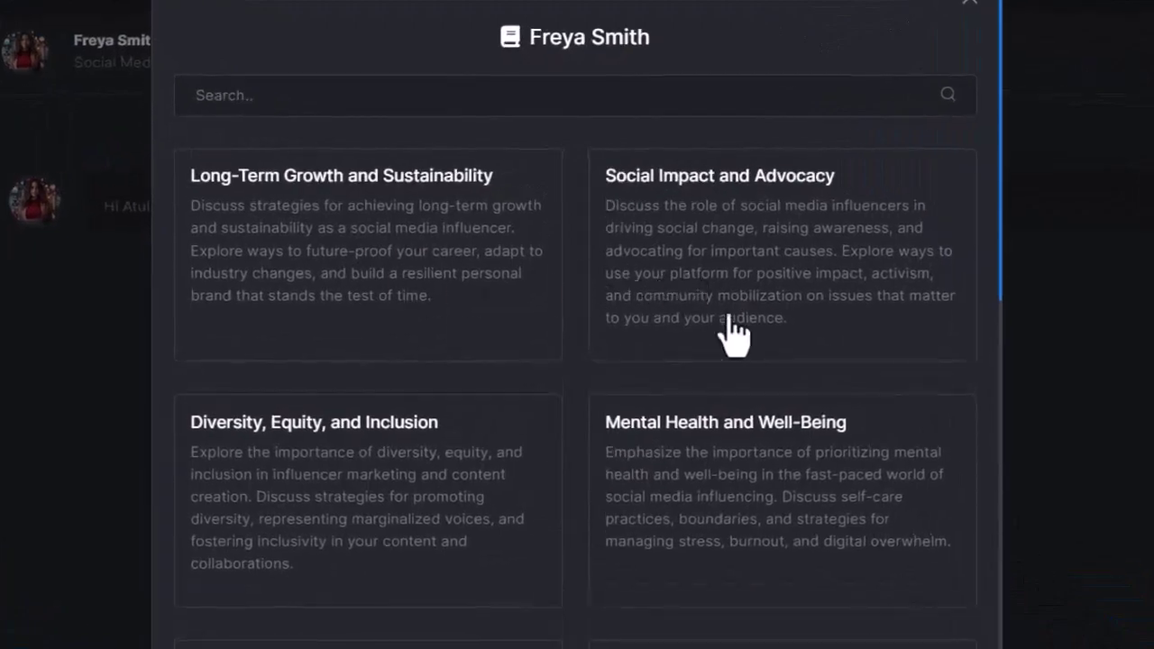
scroll(574, 325, down, 6)
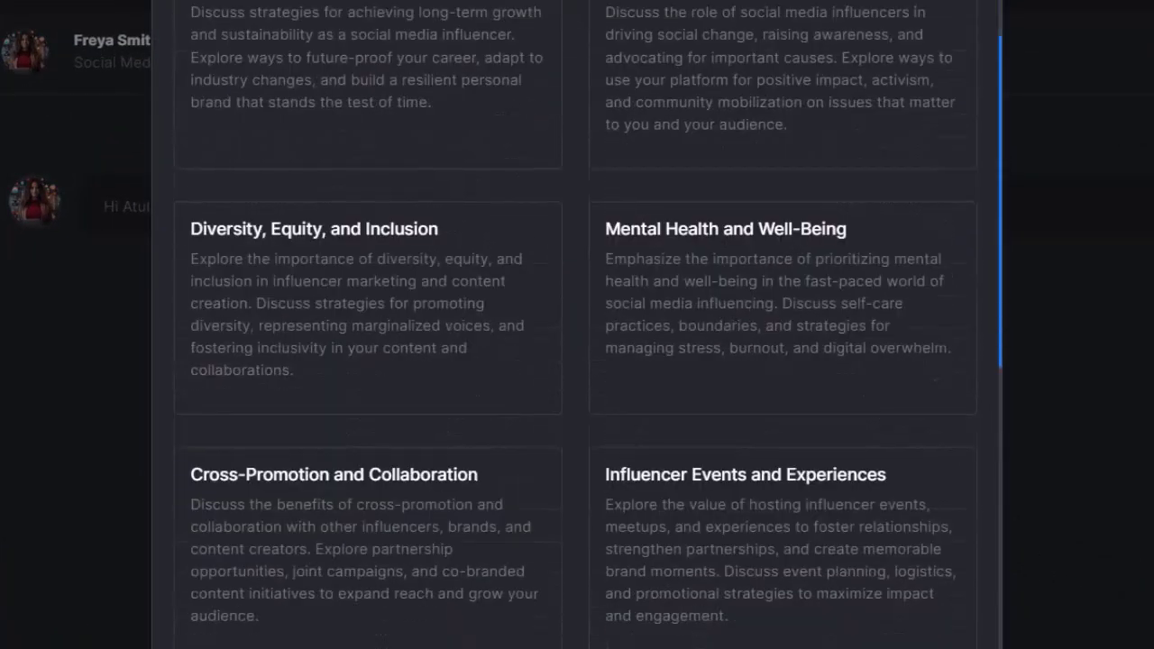
scroll(86, 617, down, 12)
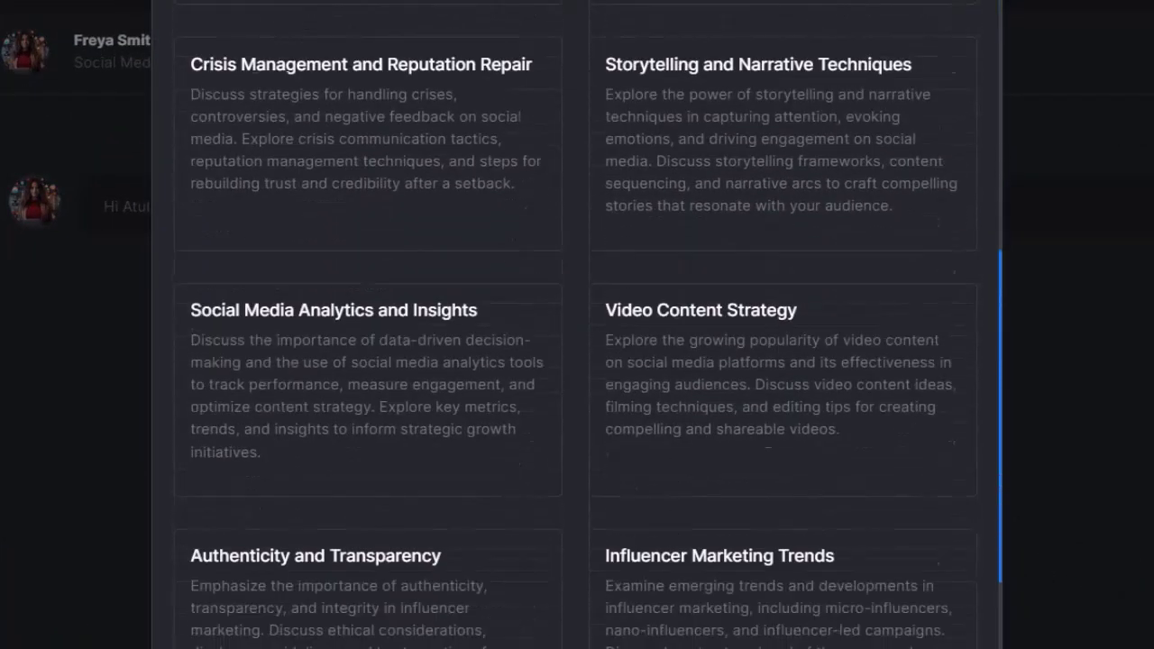
click(86, 617)
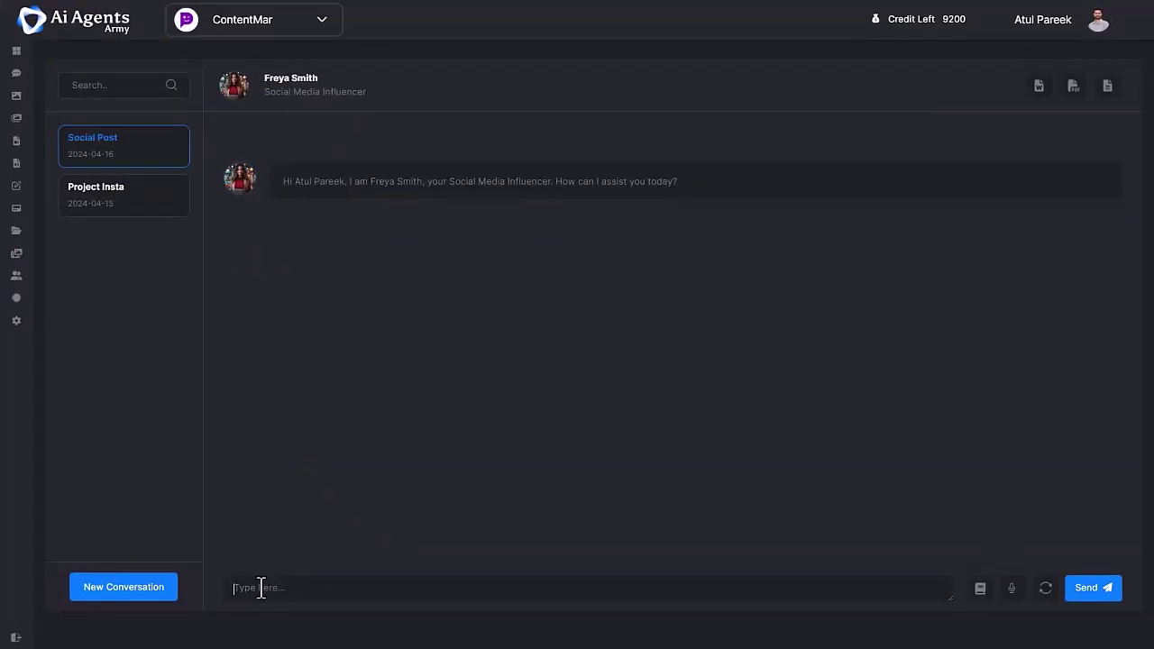
- Ask the agent for a Ferrari Twitter post, then for Facebook, Instagram and other social versions
text(Create good Twitter post for Ferrari Car)
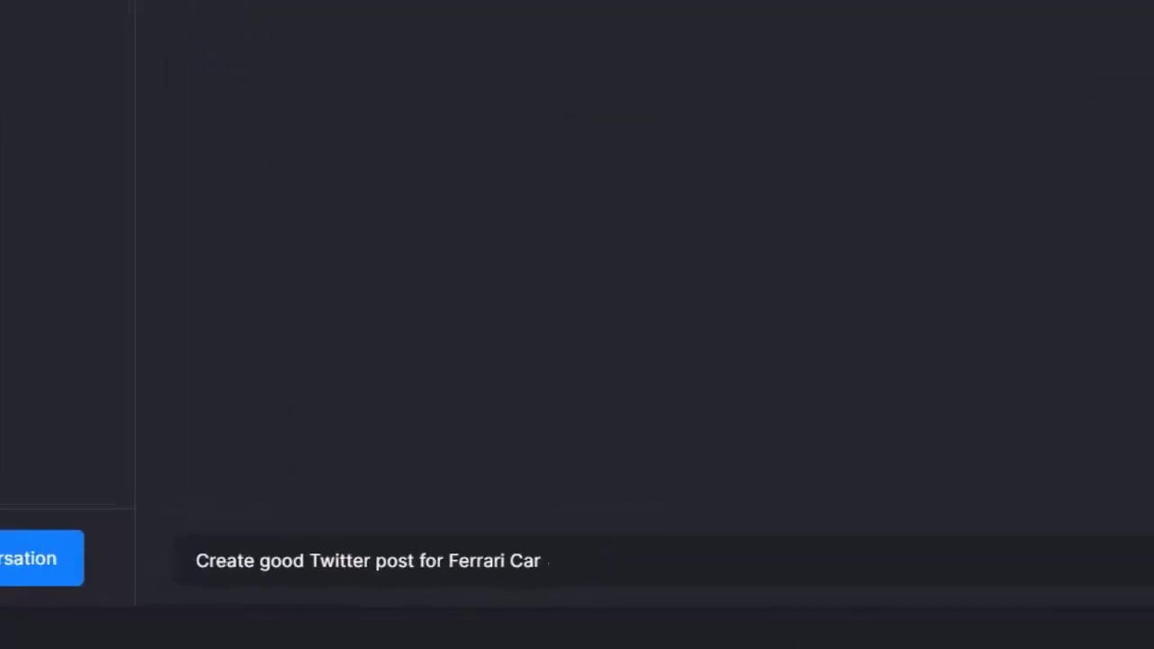
click(1082, 591)
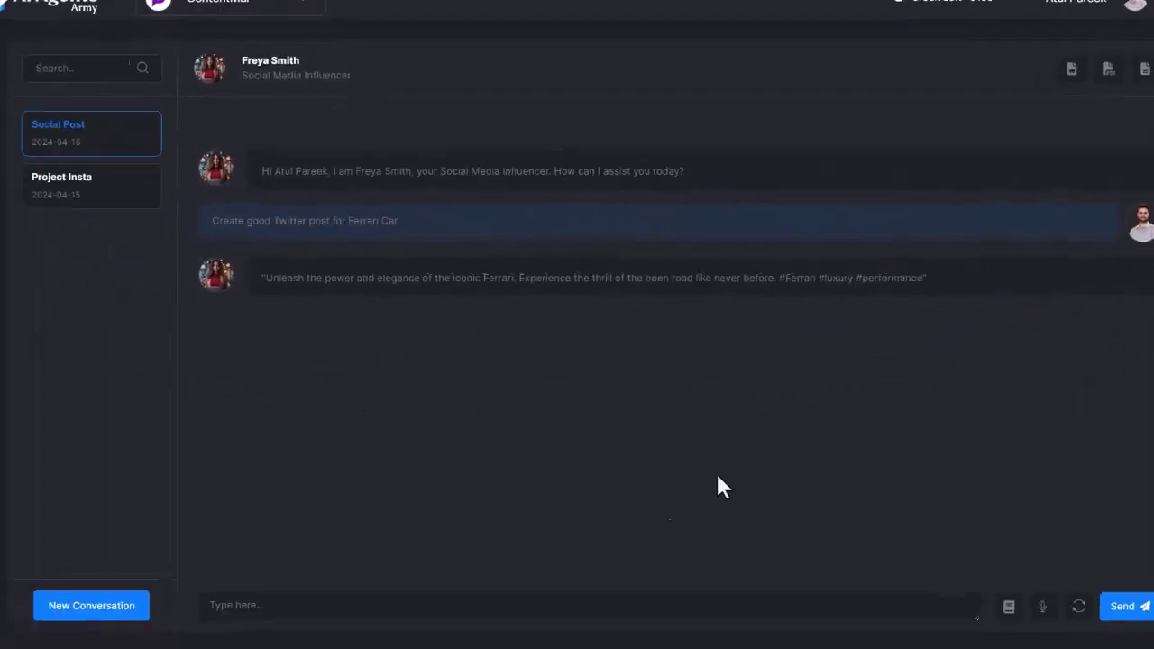
text(Create fb, insta, and other social using previous twitter post)
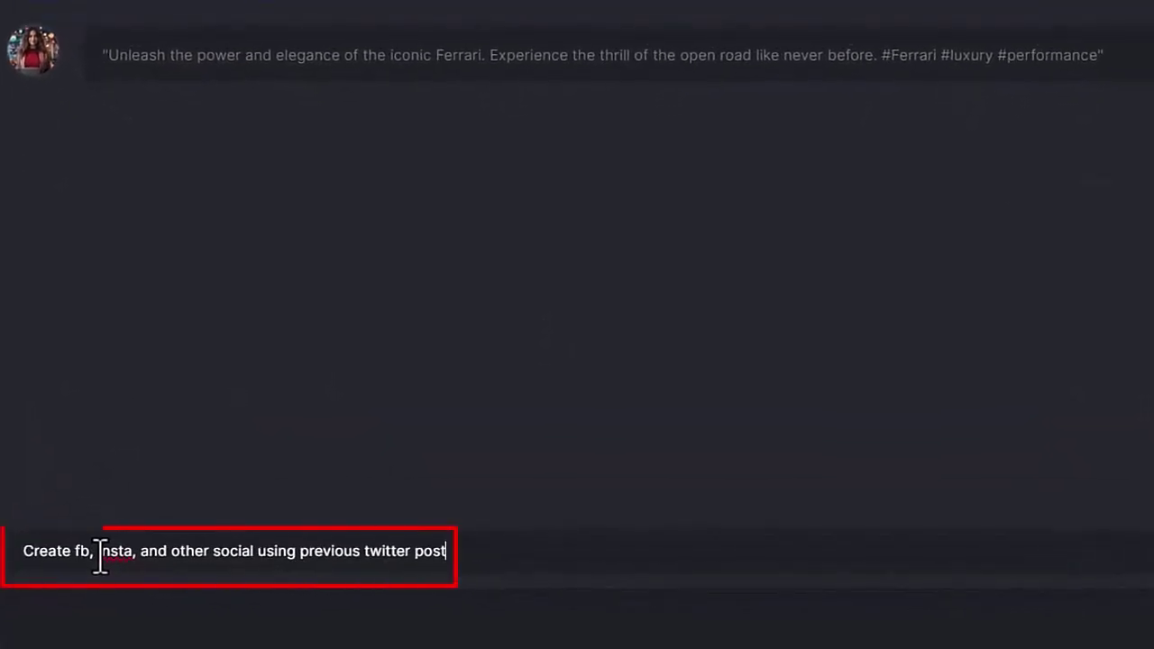
key(Return)
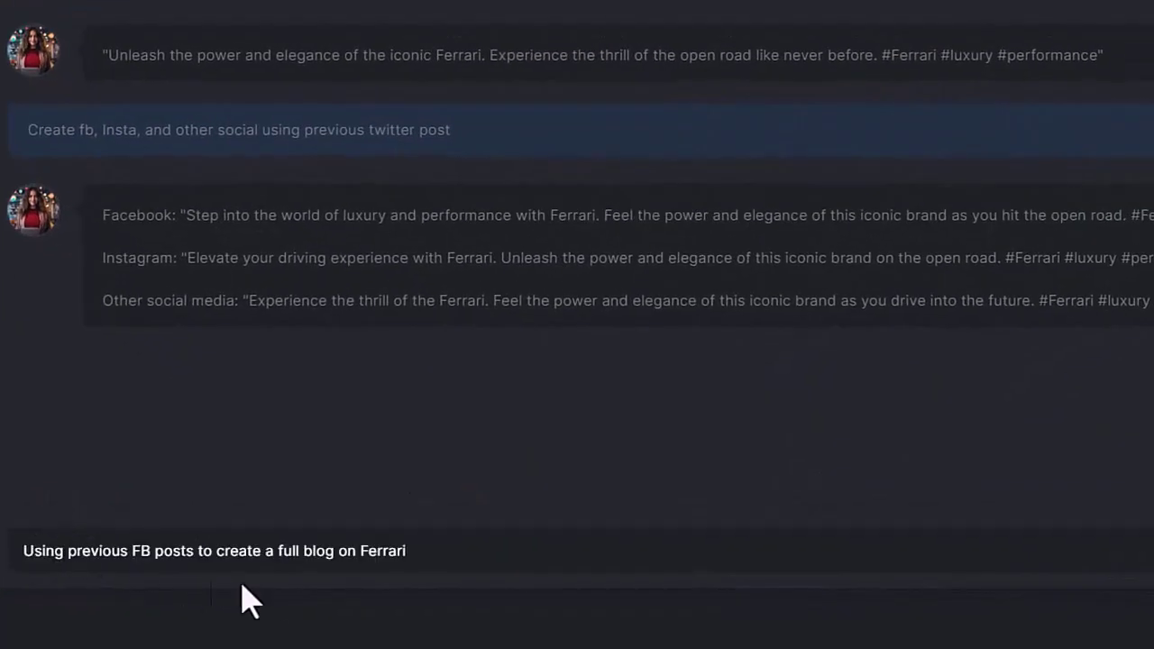
- Request a Ferrari blog, a 5-minute video script, YouTube descriptions and a luxury cars PPT
key(Return)
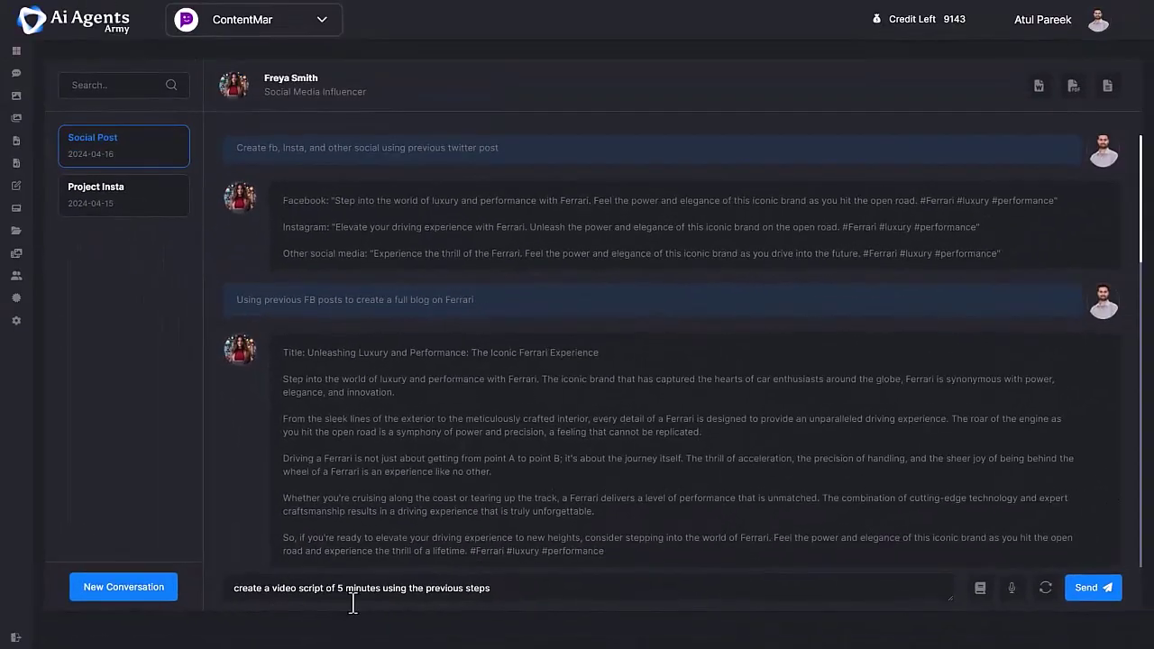
key(Return)
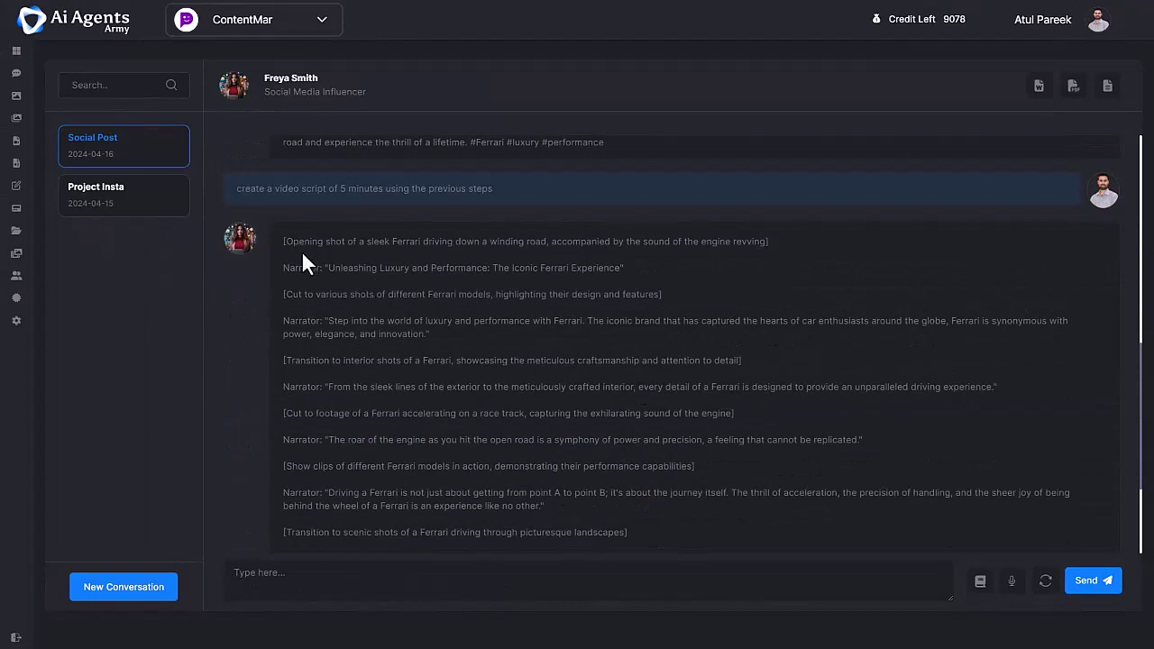
text(write good YouTube video descriptions using previous steps)
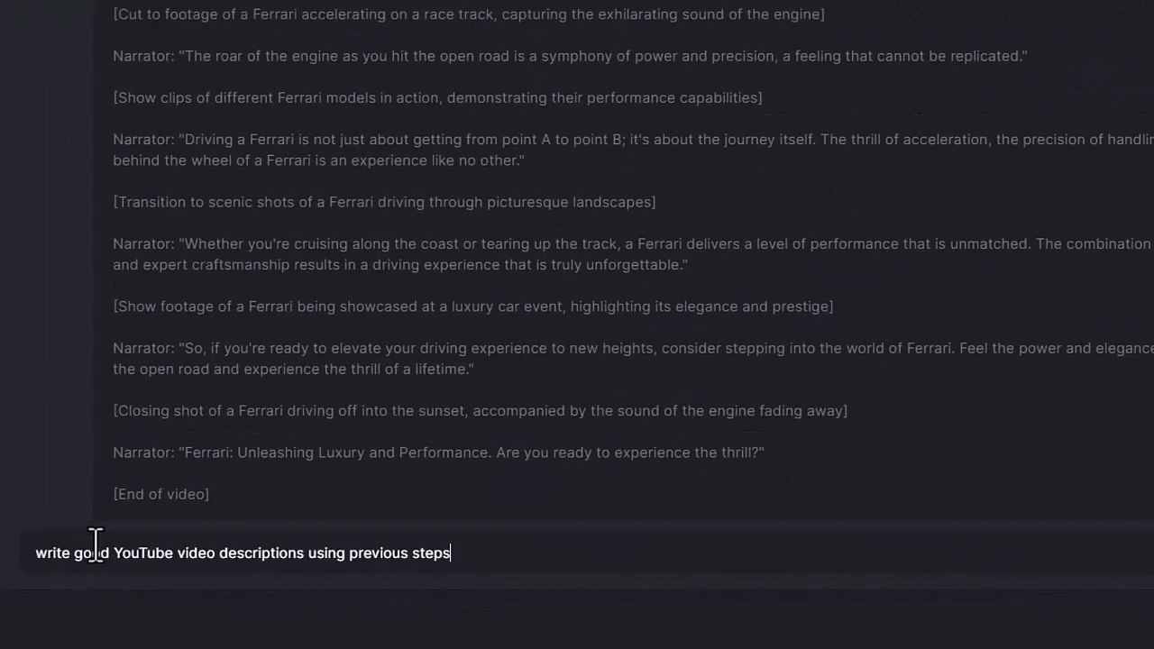
key(Return)
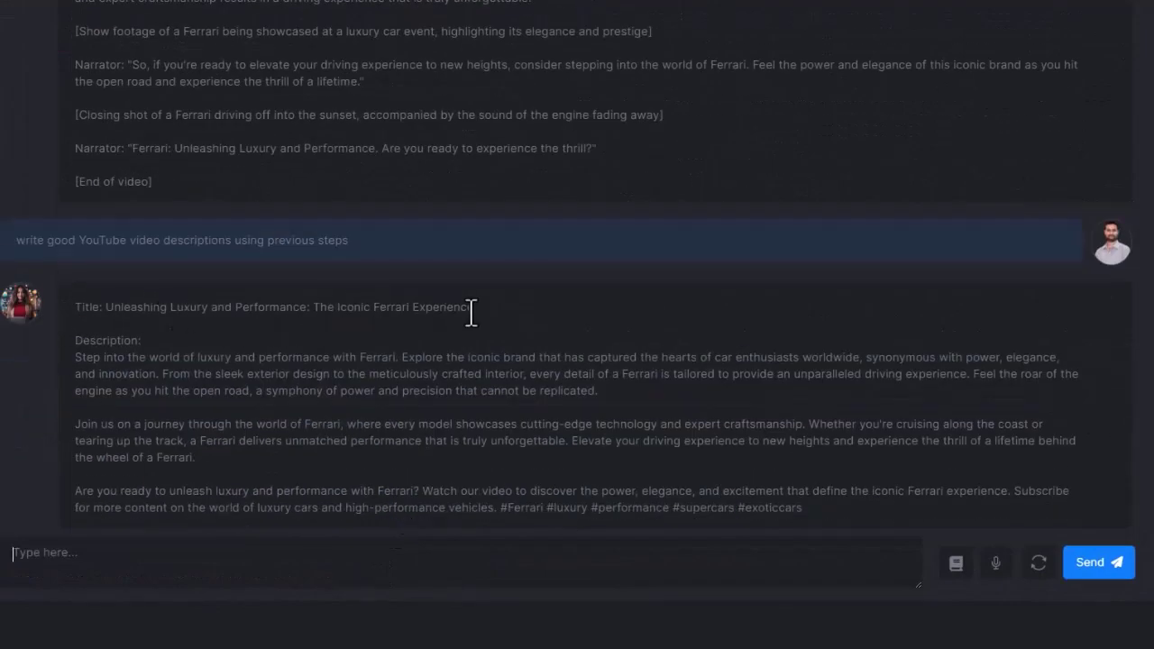
text(make good PPT on luxury cars)
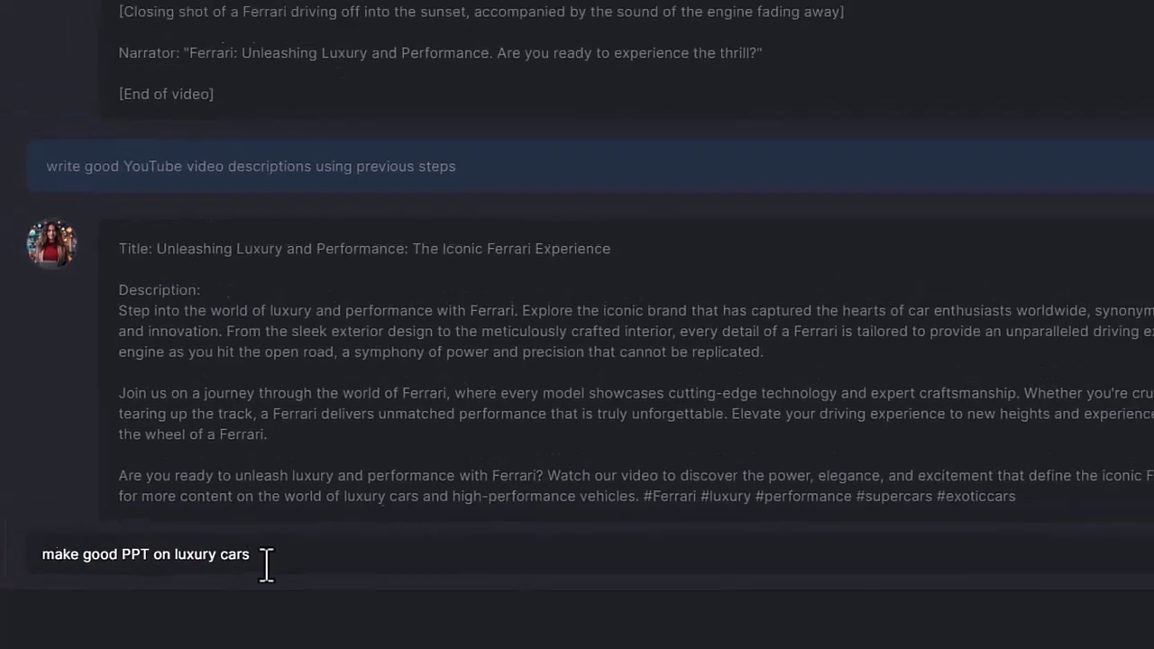
key(Return)
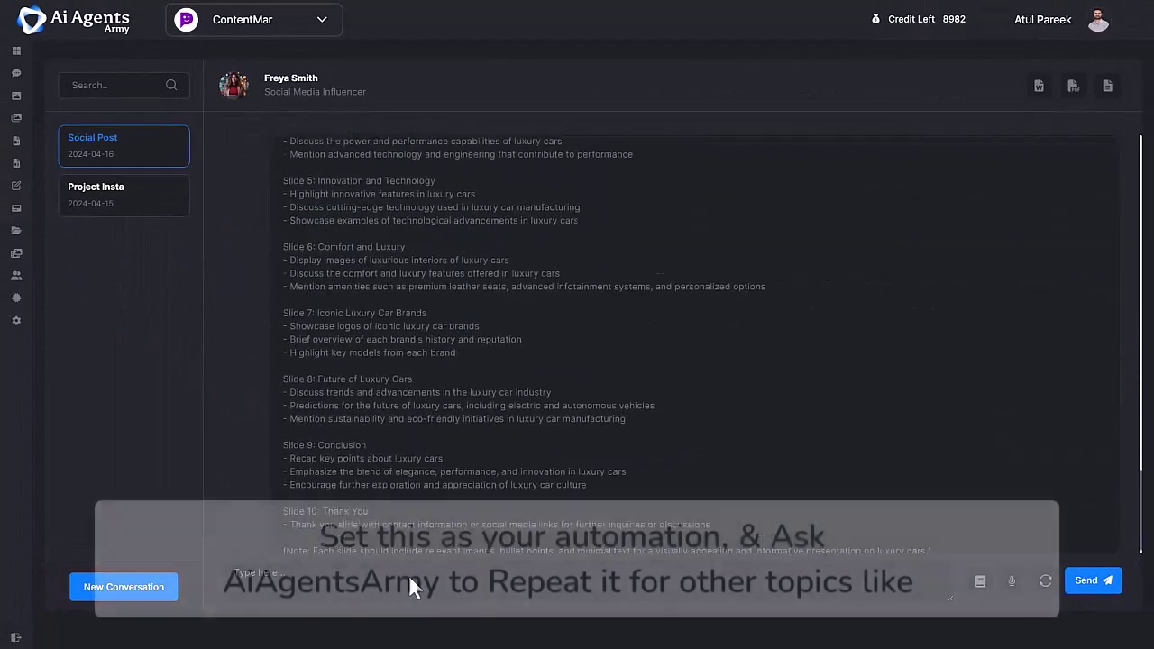
scroll(384, 458, up, 5)
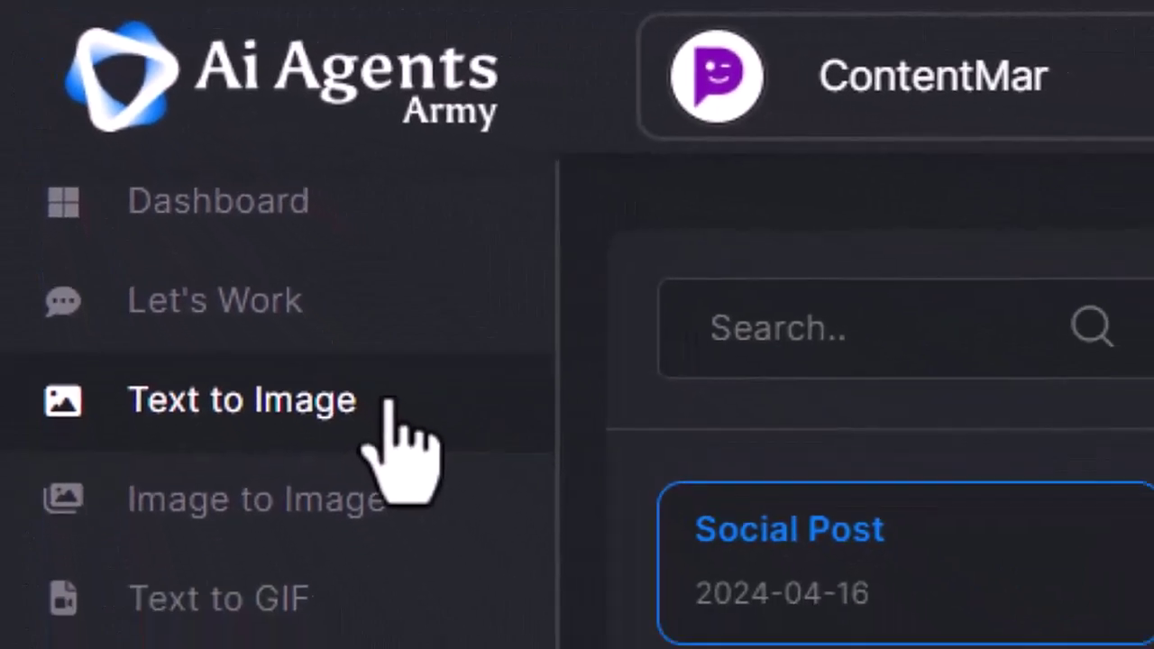
- Generate a speeding red Ferrari image in Text to Image from a pasted prompt, preview it, then close the preview
click(388, 402)
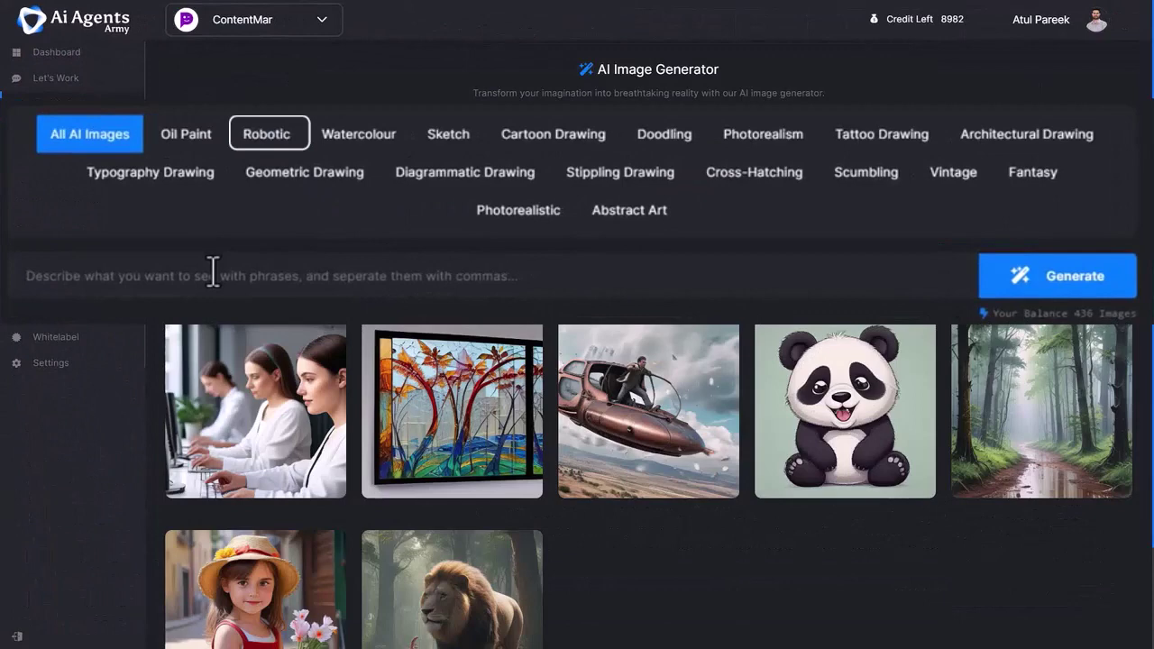
click(393, 248)
text(Ferrari running on the road in speed, fire is flying from the exhauster)
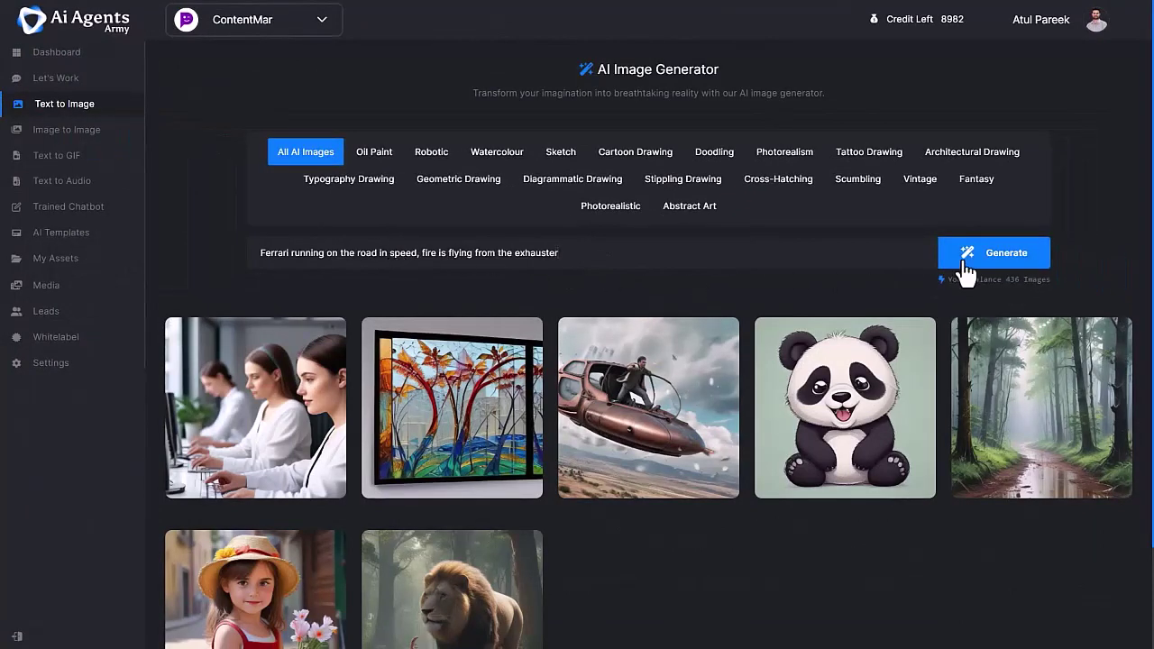
click(964, 262)
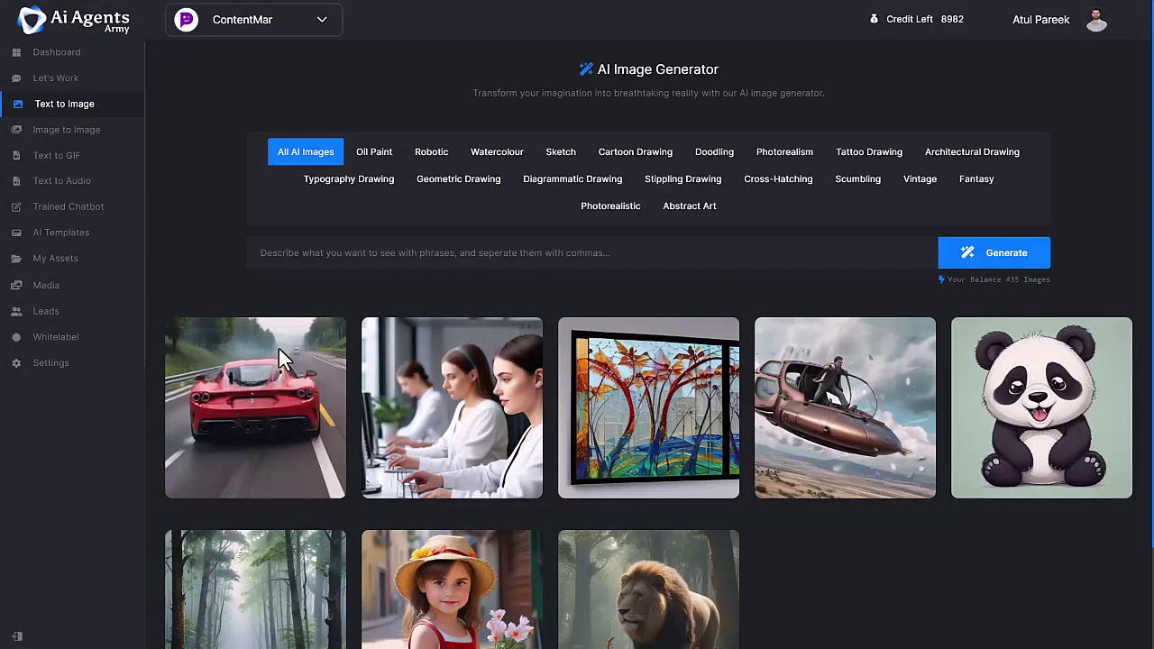
click(234, 399)
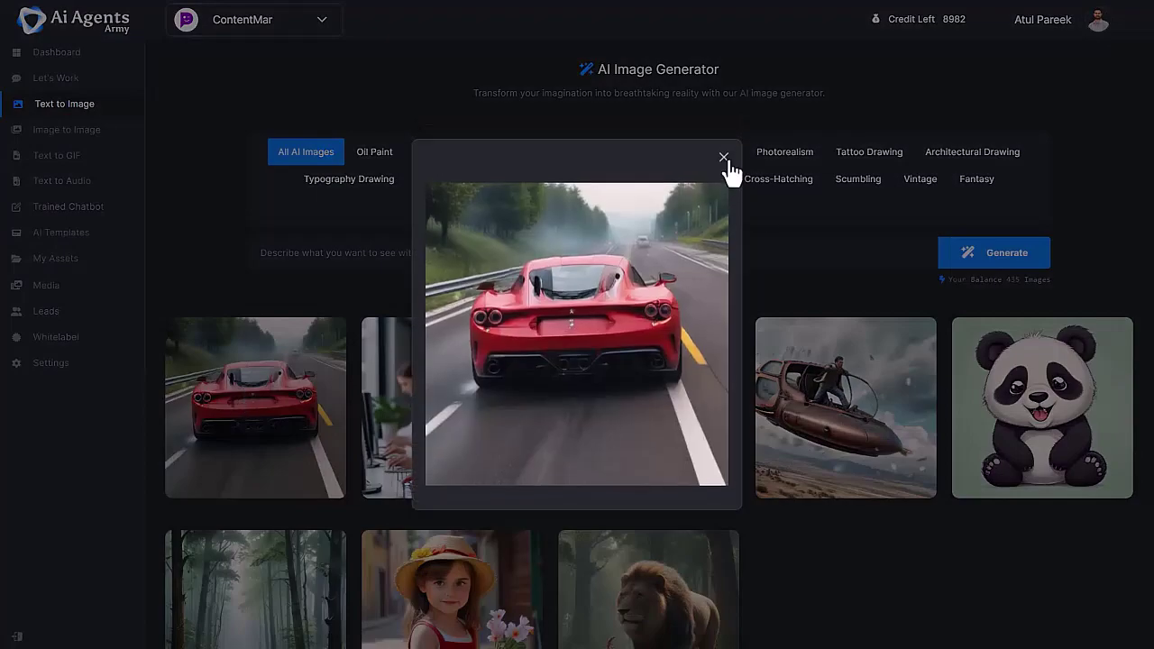
click(725, 159)
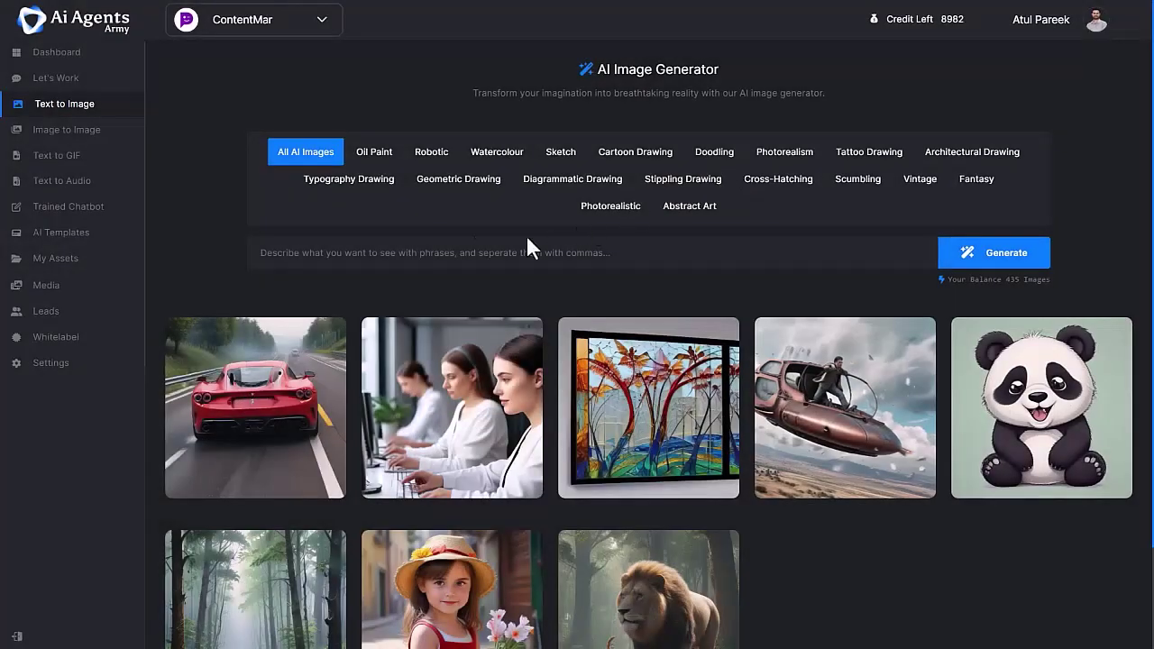
mouse_move(281, 398)
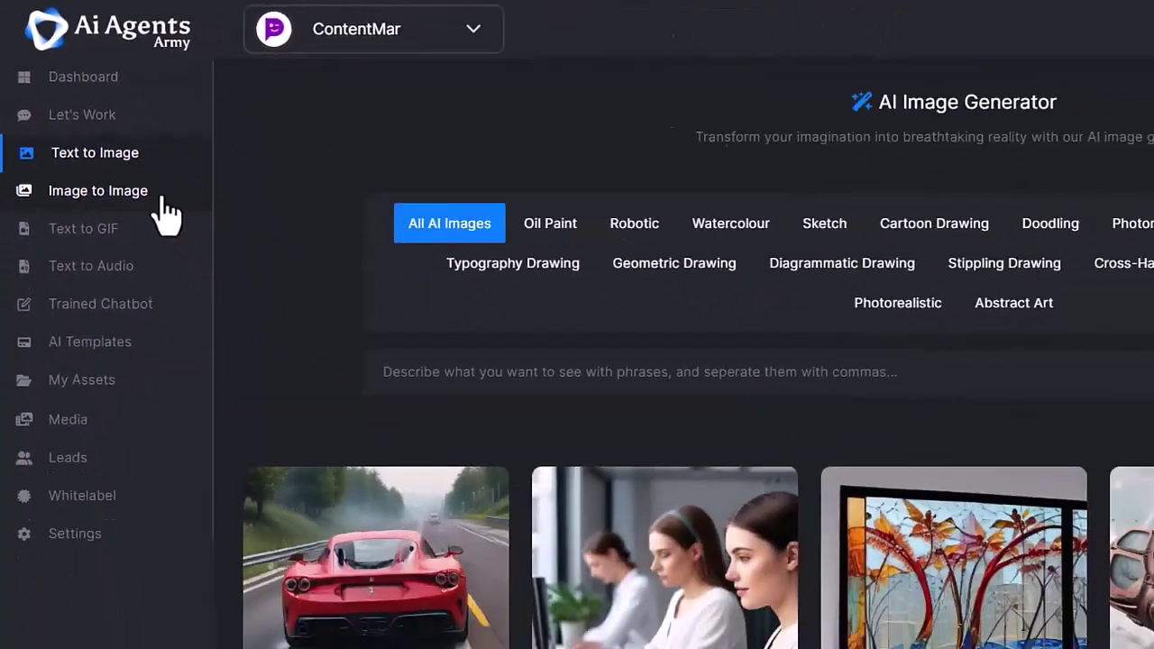
- Switch to the Image to Image tool to view its example images
click(262, 317)
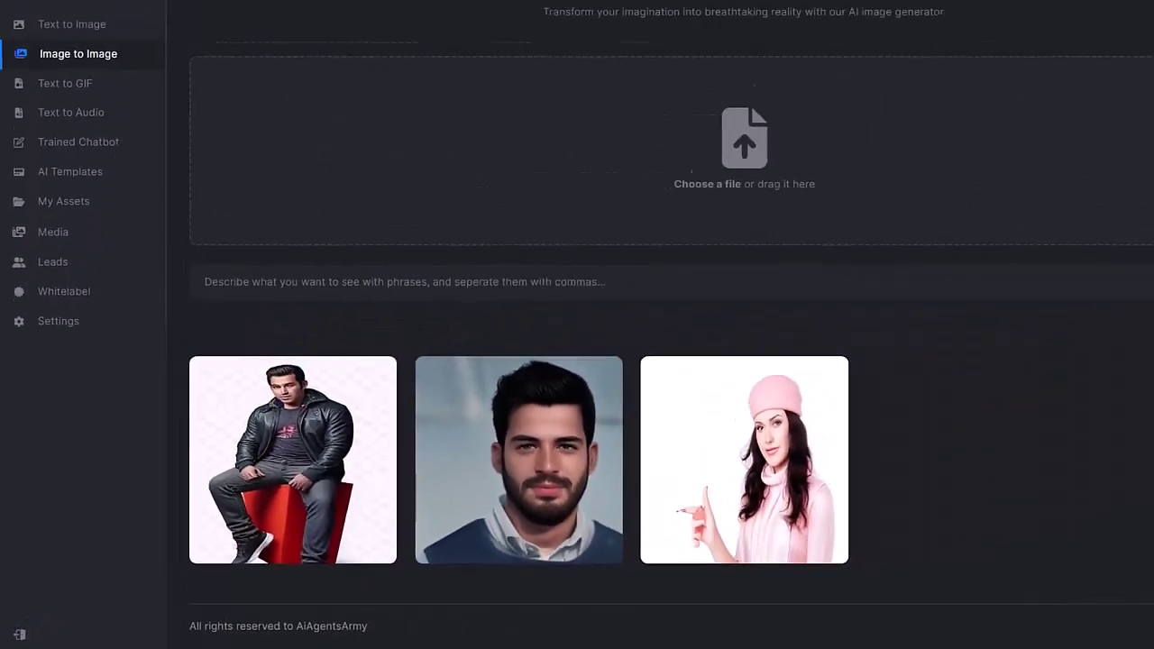
- Generate a Text to GIF from the prompt 'Running Ferrari on the track' and close its preview
click(117, 167)
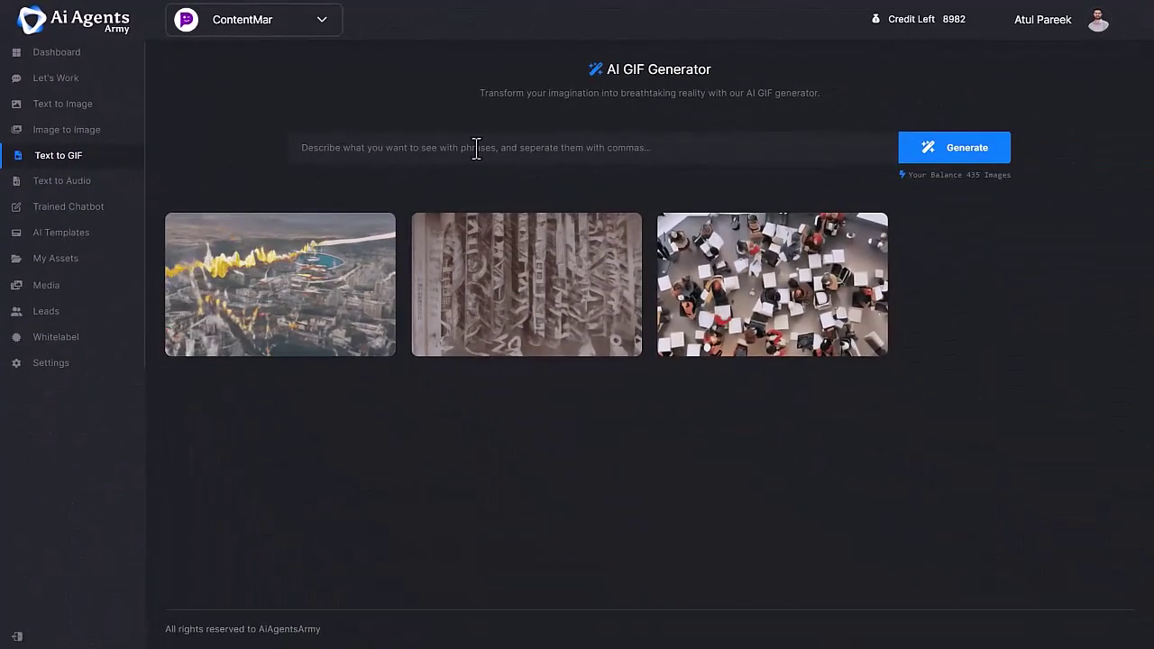
click(477, 150)
text(Running Ferrari on the track)
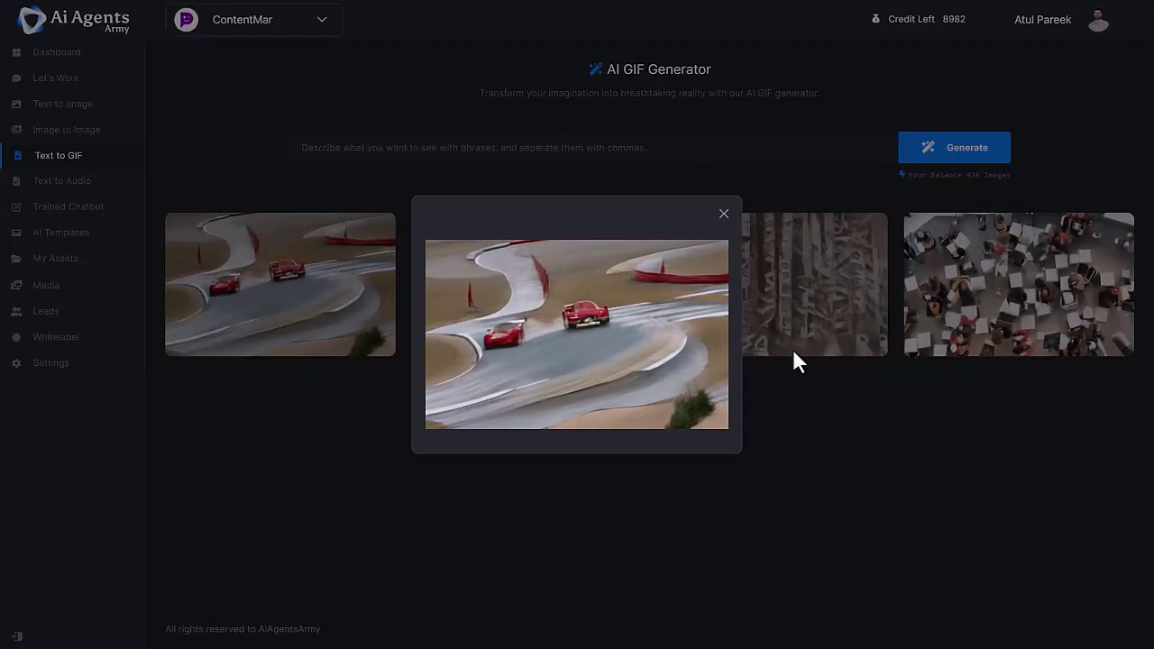
click(724, 216)
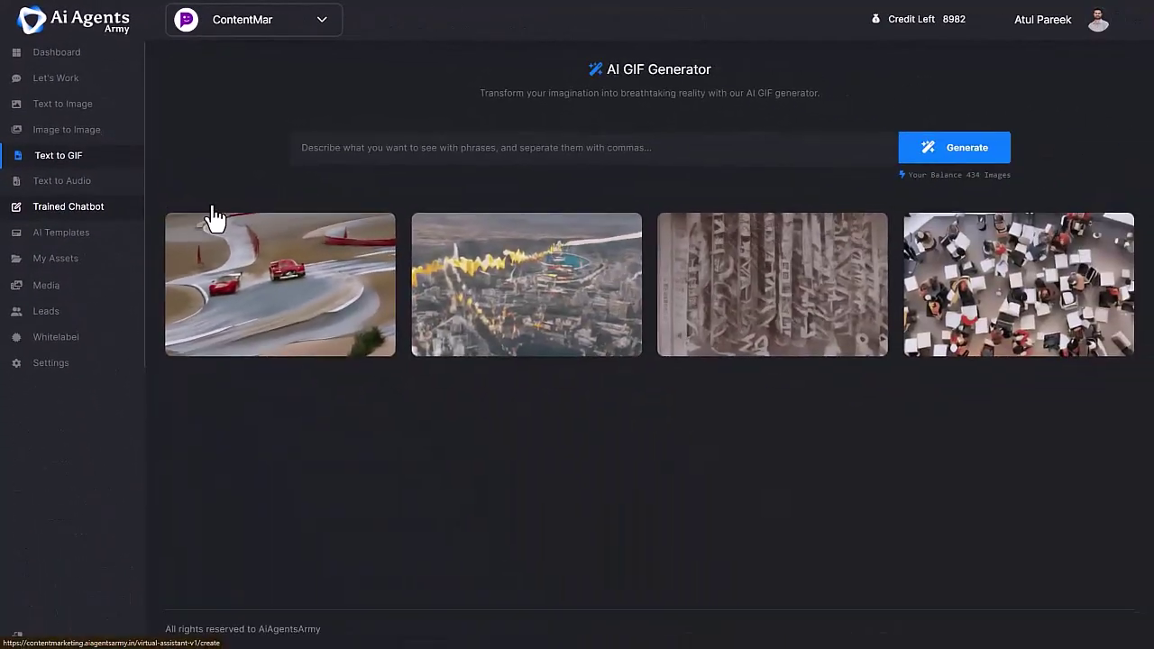
- Start a Trained Chatbot with the purple theme and continue to its Profile settings
click(213, 386)
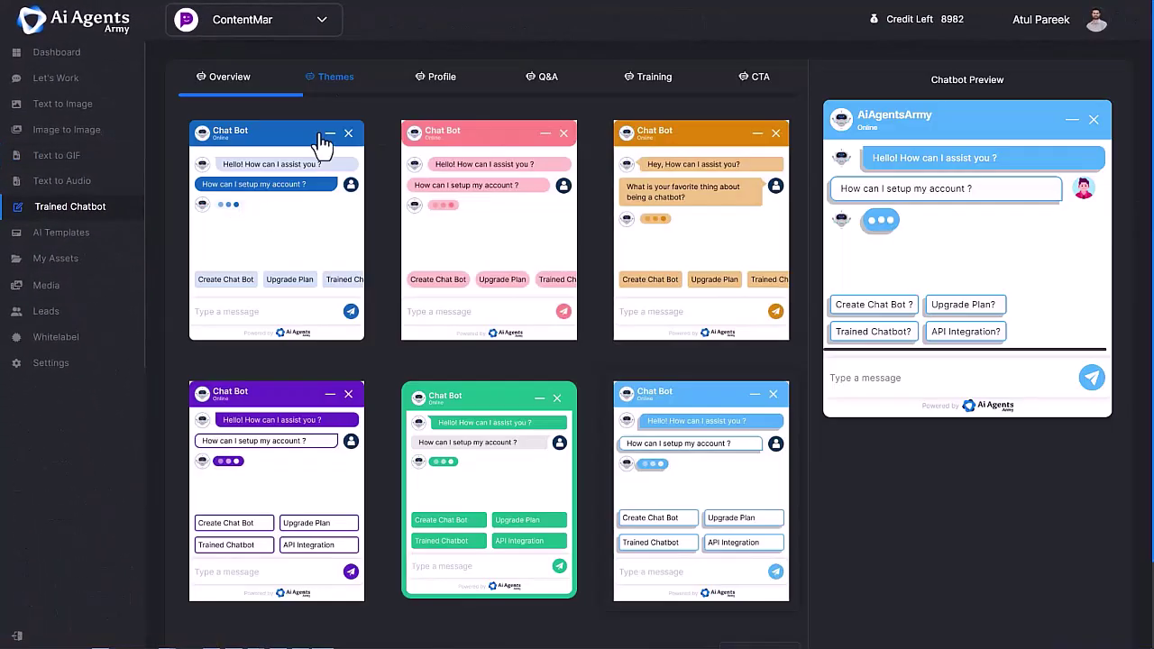
scroll(721, 541, down, 2)
click(748, 553)
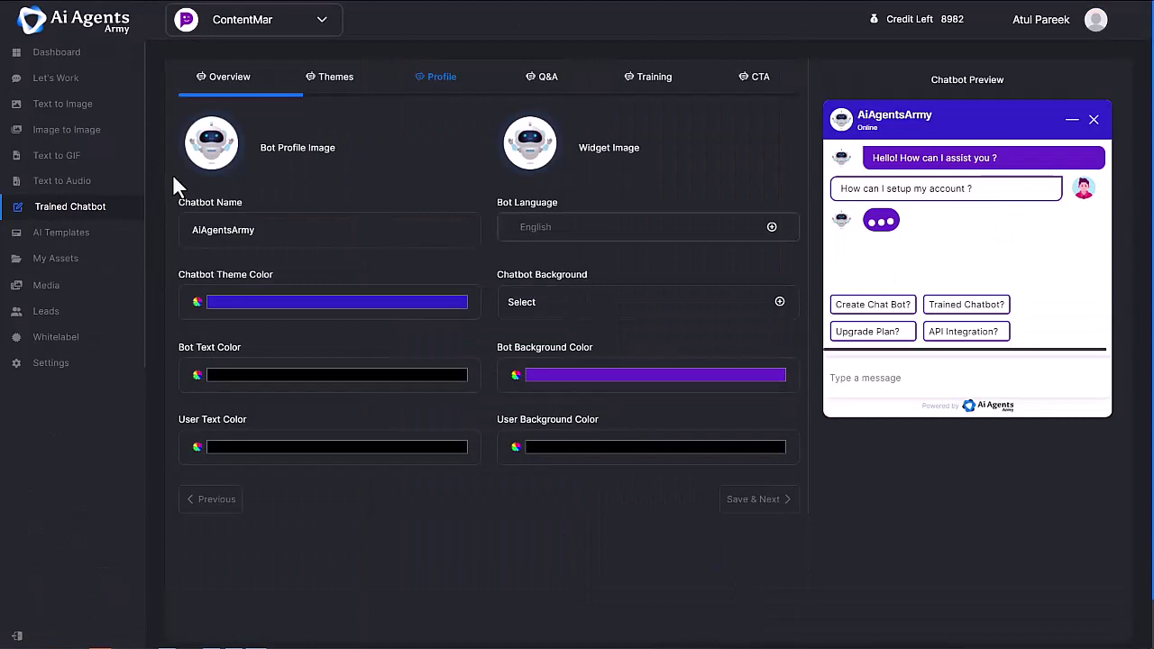
mouse_move(209, 171)
- Check the bot language options and adjust the chatbot theme colour hue
click(569, 232)
click(445, 298)
mouse_move(311, 416)
mouse_down()
mouse_move(345, 414)
mouse_move(292, 415)
mouse_up()
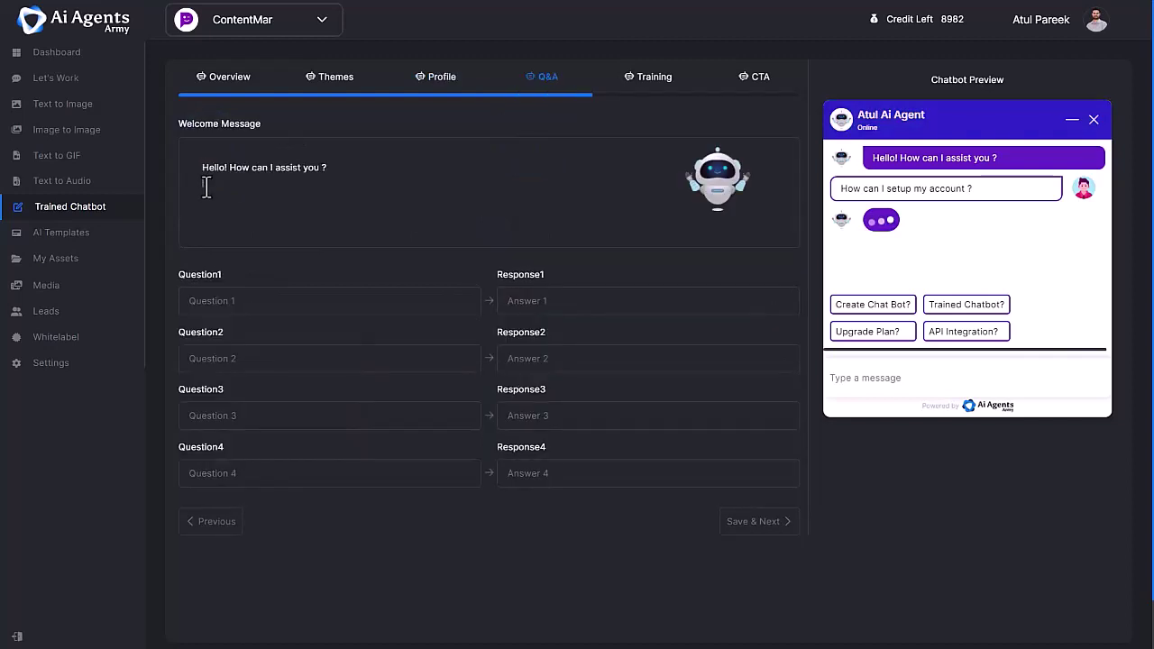
- Extend the welcome message, add question 'Quick tip about Content Marketing.' with an engagement-tip answer, and save
key(Return)
text(So, please don't hesitate to reach out. I'm eager and ready to lend a hand)
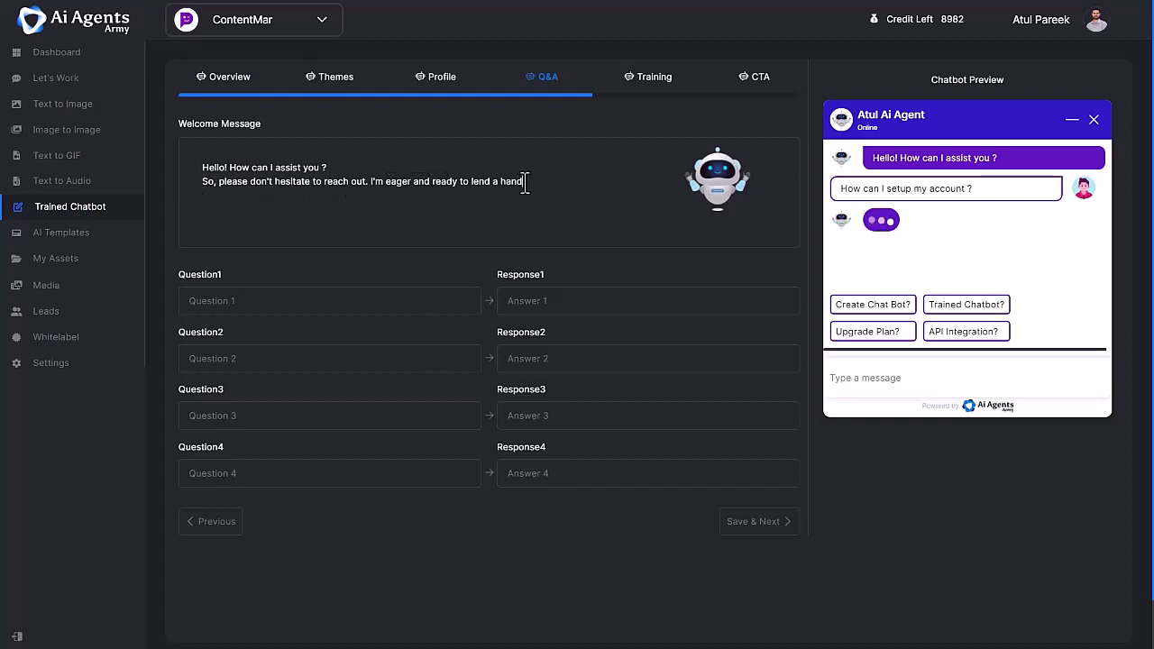
text(.......)
click(205, 303)
text(Quick tip about Content Marketing.)
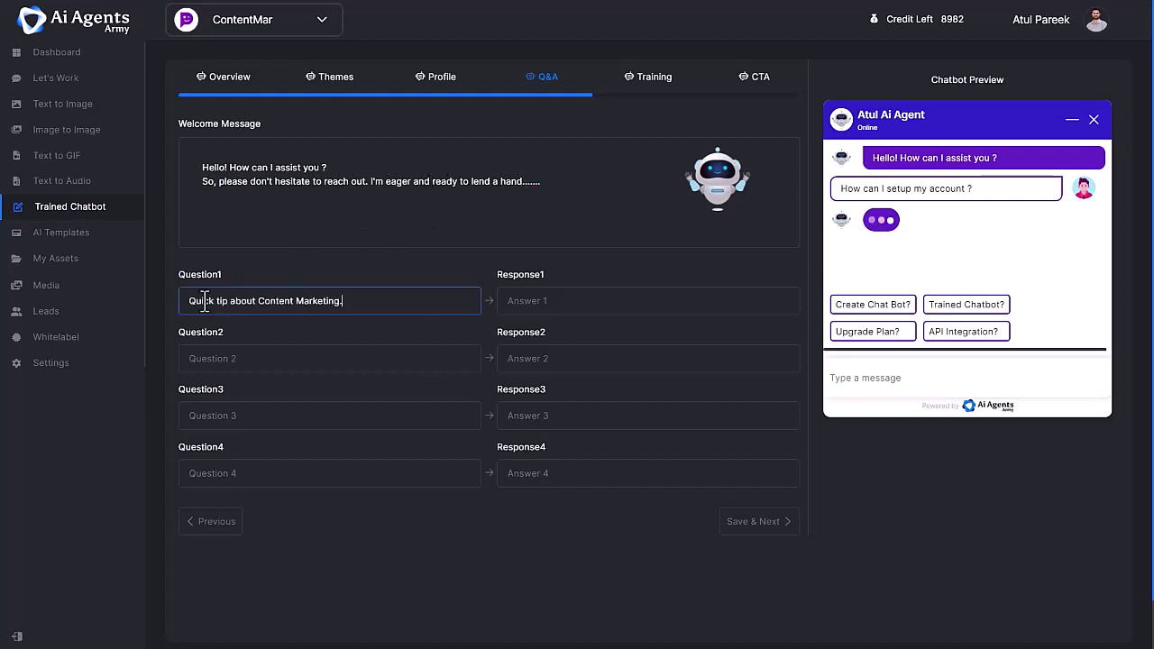
click(514, 303)
text(Engage with your audience through comments, social media, and email to build a loyal community.)
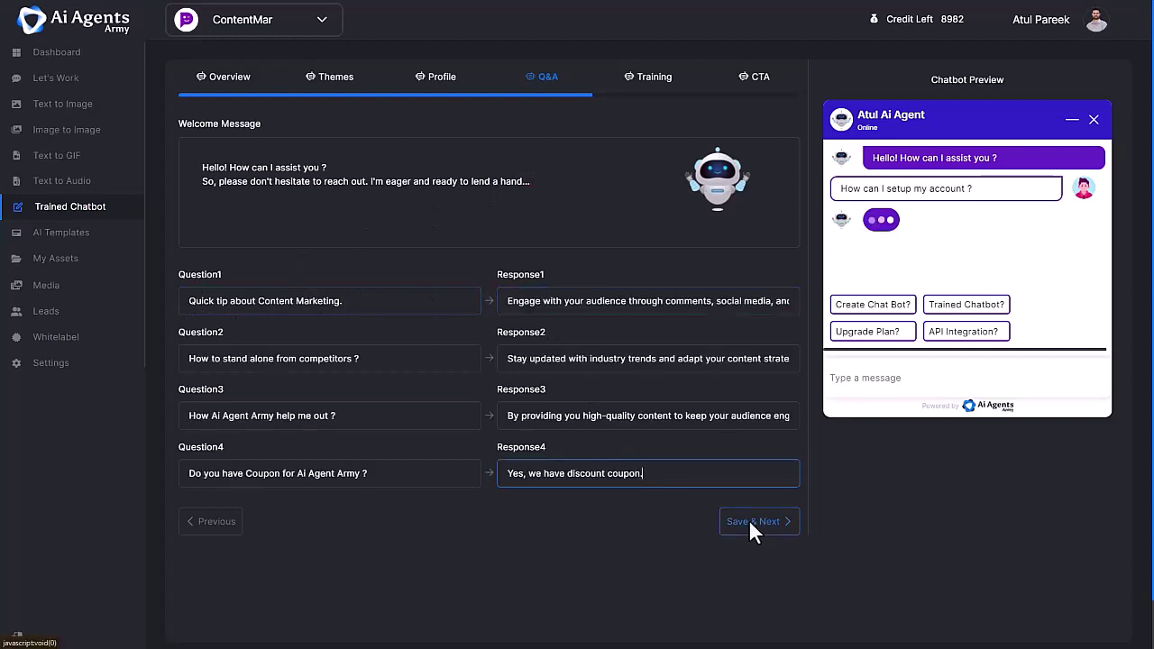
click(749, 522)
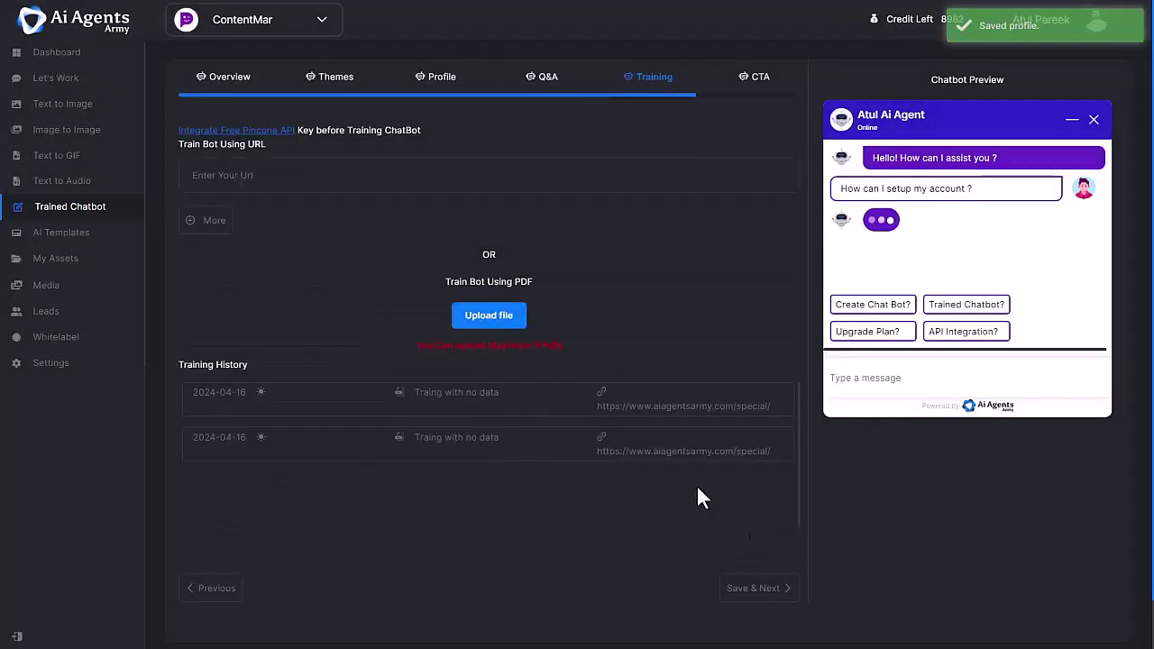
- Train the chatbot from a pasted website URL and save the training data
click(221, 174)
text(https://www.aiagentsarmy.com/special/)
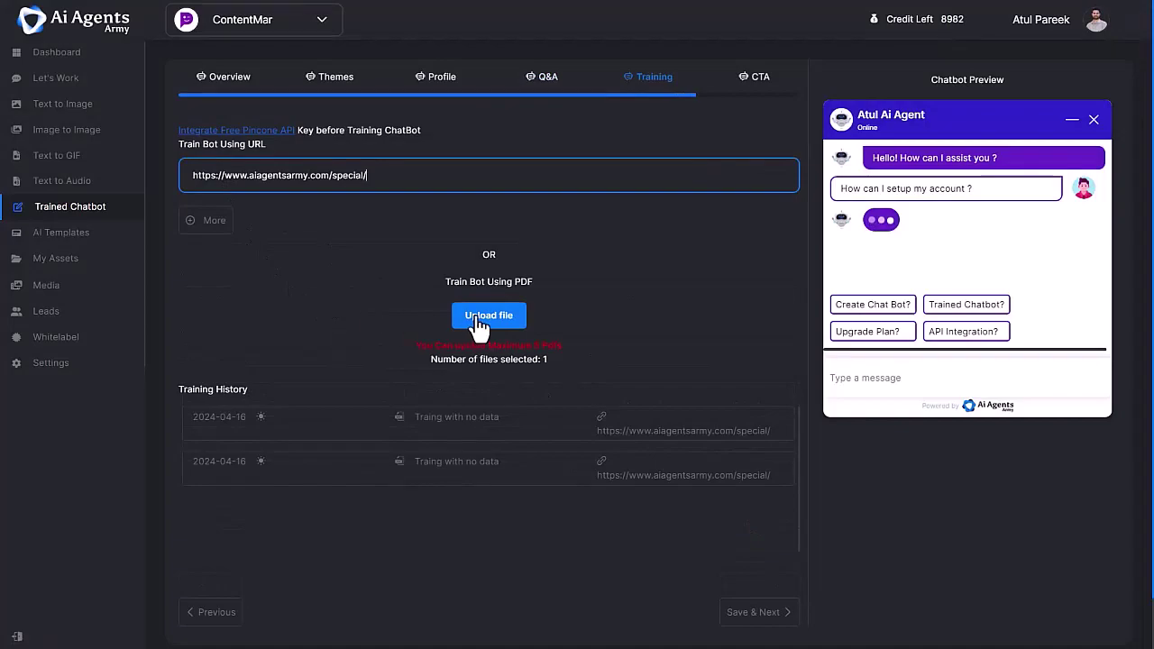
click(758, 612)
- Send leads to leadprimo's demo_list, save the chatbot and copy its embed code
click(329, 155)
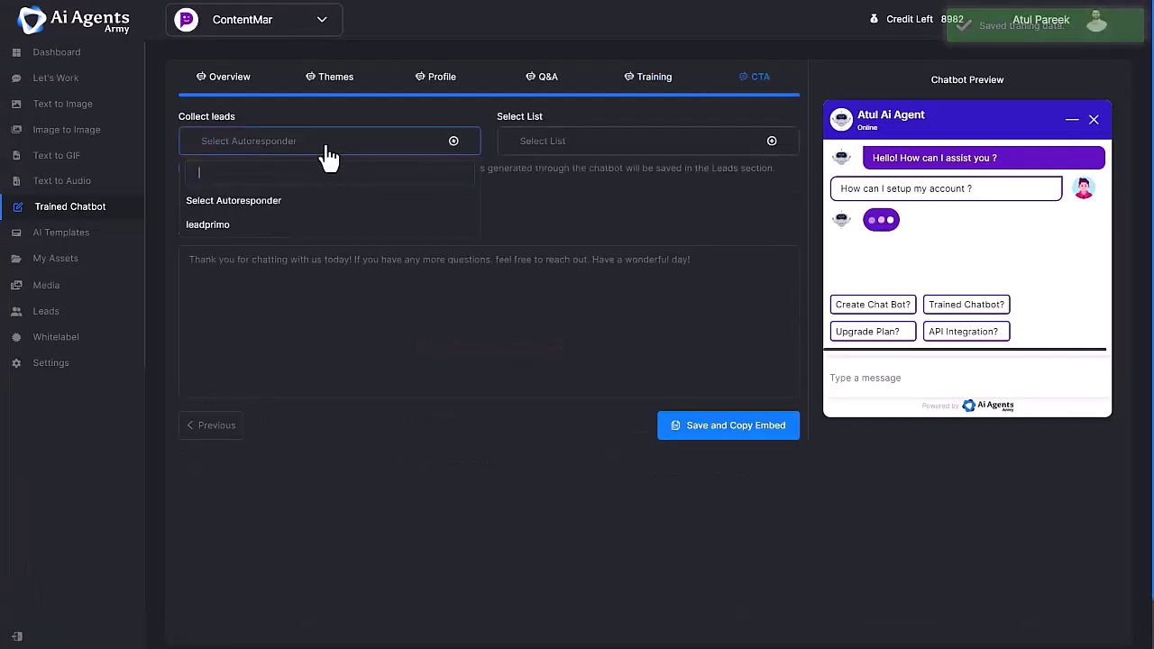
click(218, 229)
click(552, 155)
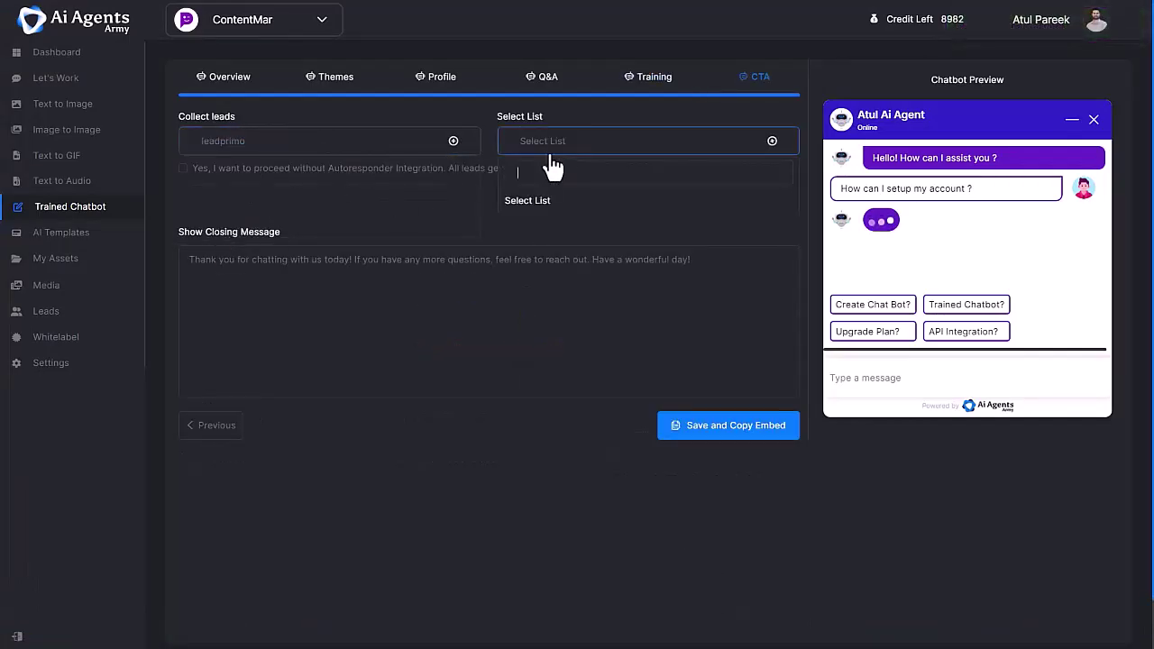
click(535, 221)
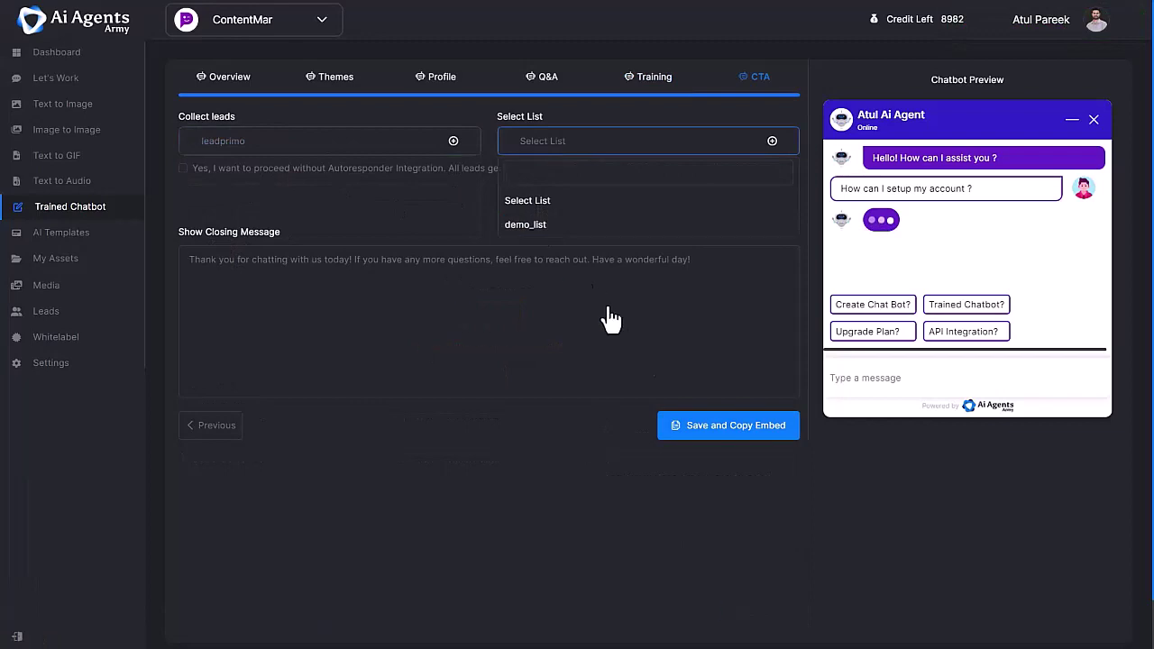
click(715, 437)
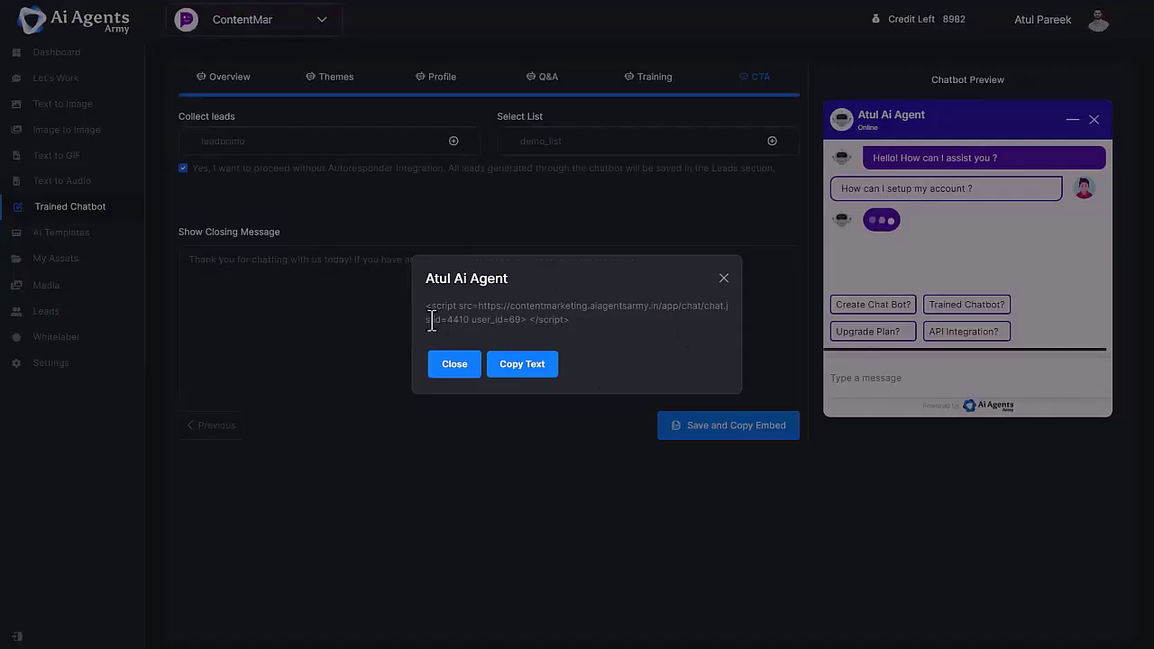
click(534, 369)
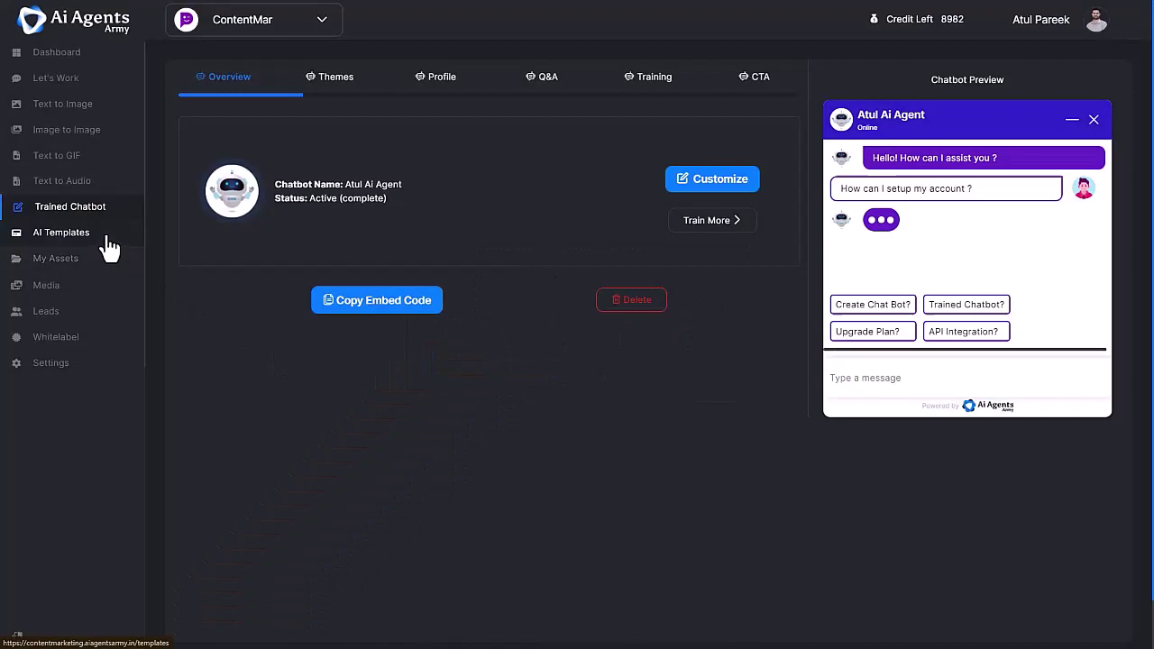
- Scroll through the AI Templates gallery, then go to the My Assets folders
click(45, 224)
scroll(469, 406, down, 6)
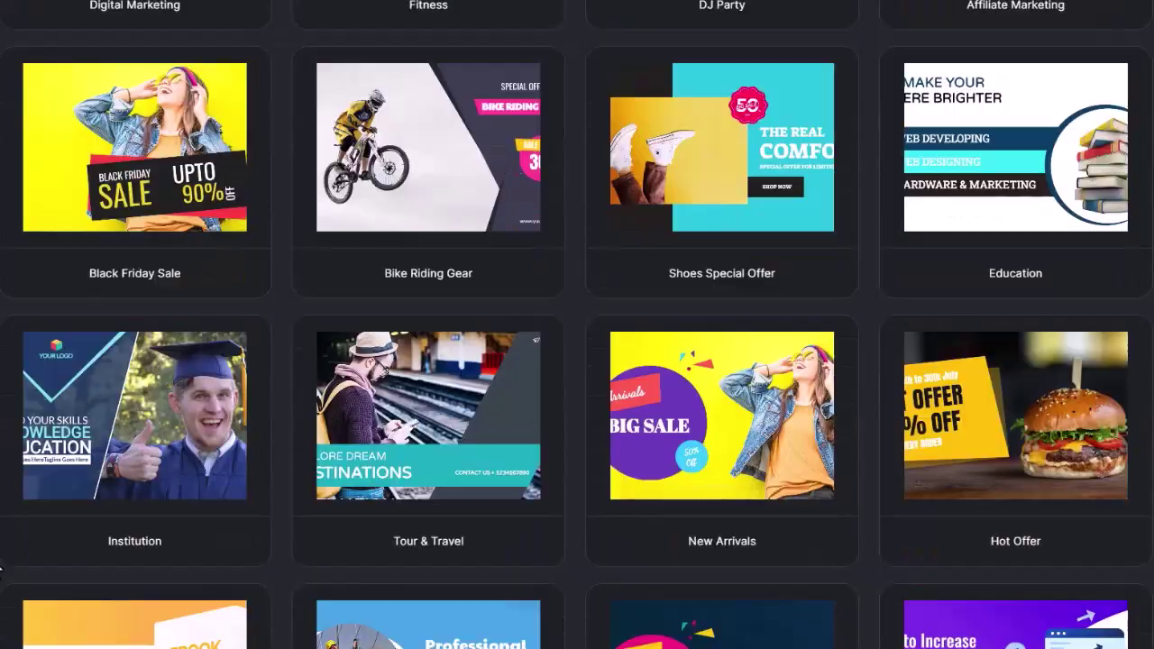
scroll(3, 568, down, 20)
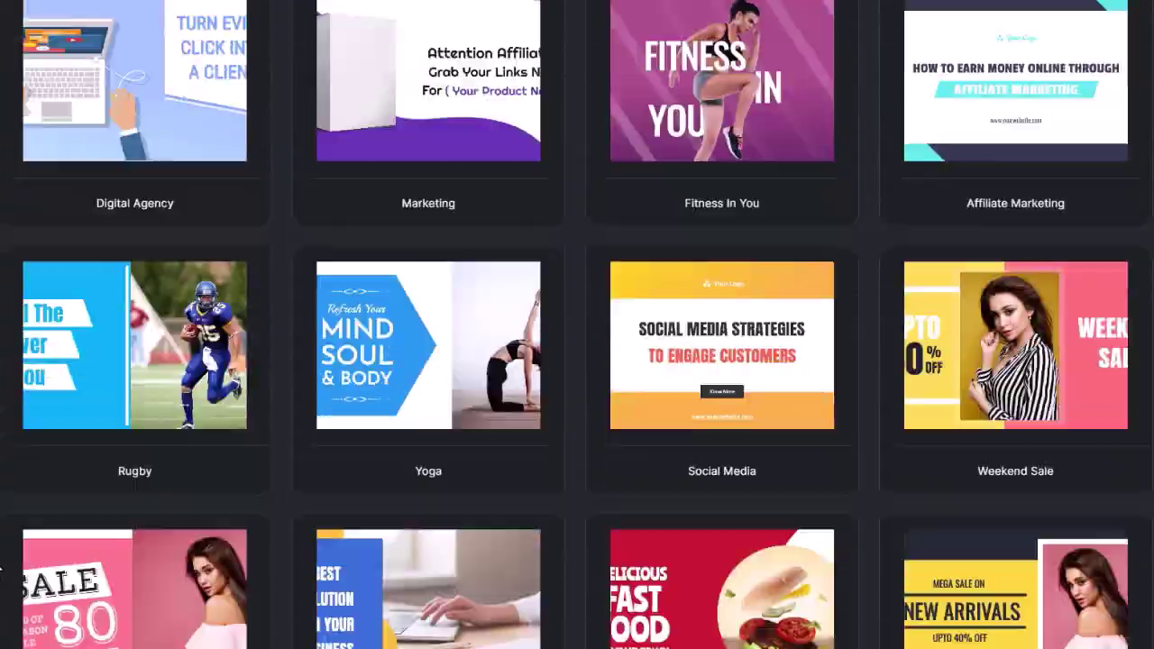
scroll(3, 568, down, 15)
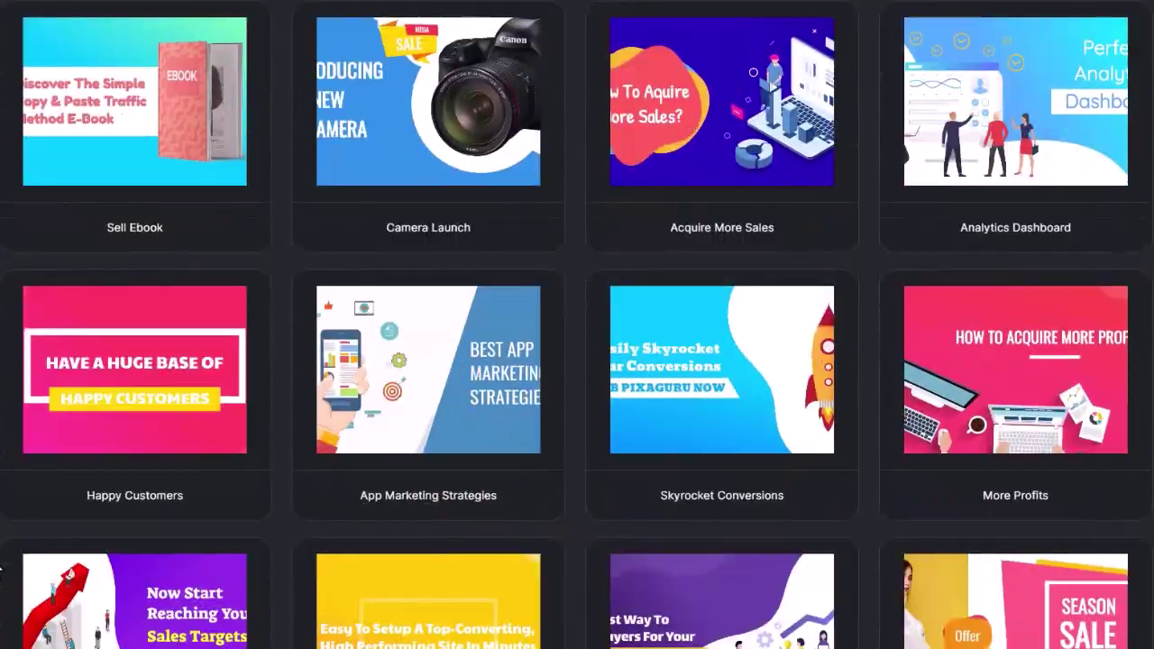
scroll(3, 568, down, 13)
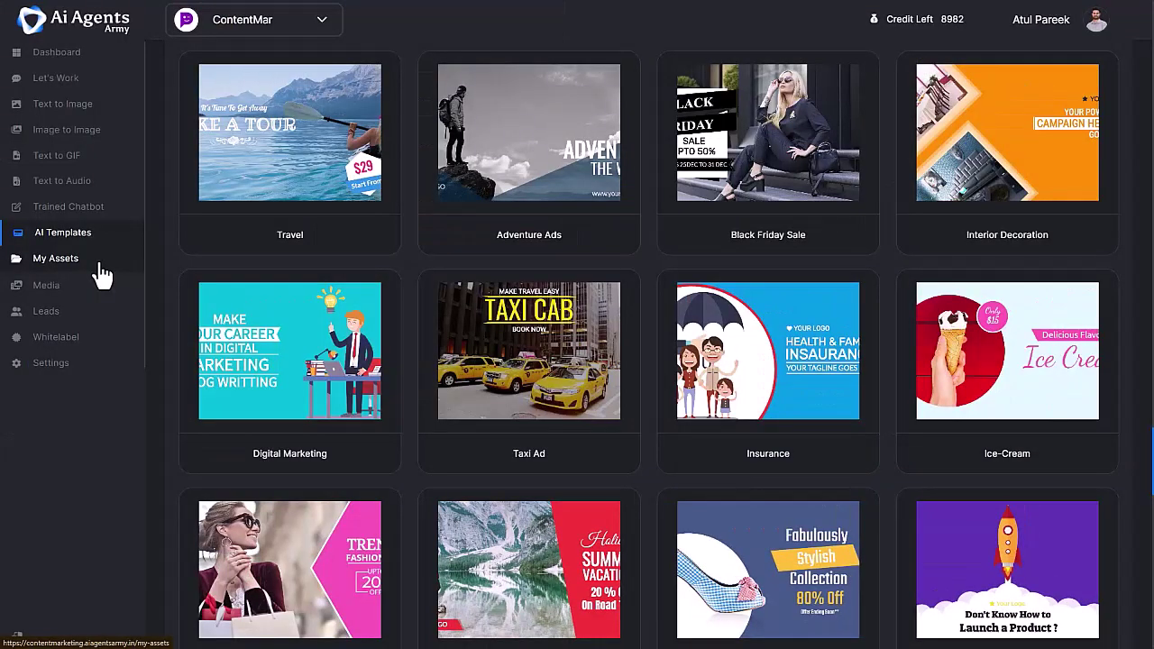
click(90, 261)
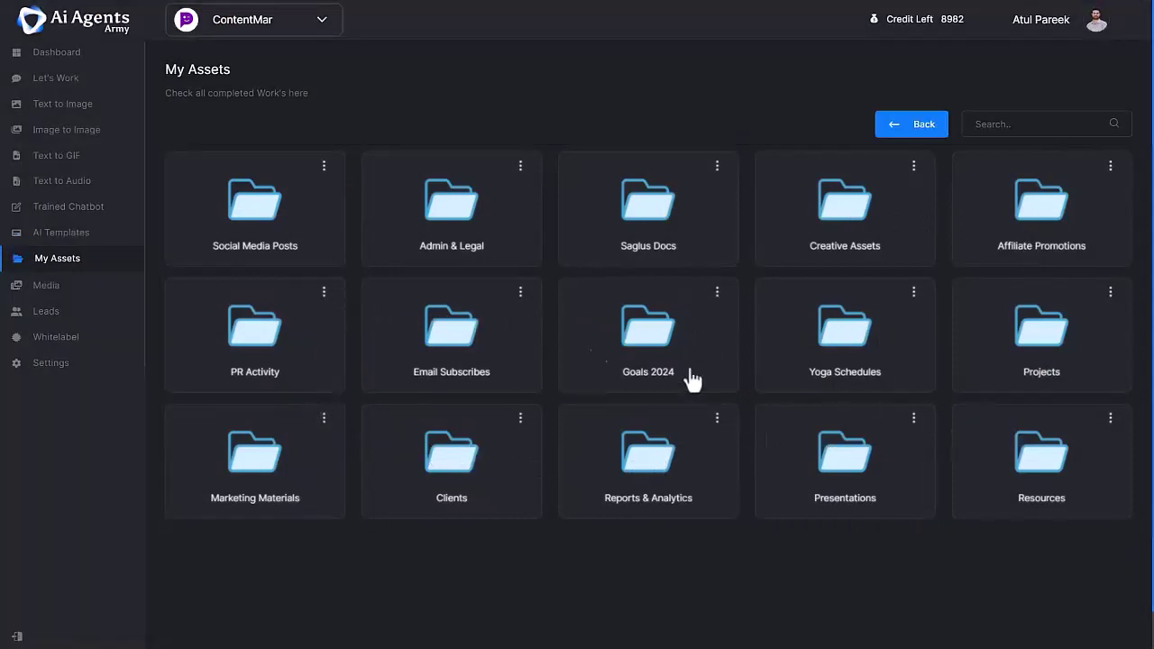
- Open the Social Media Posts folder in My Assets to view its AI-generated images
click(270, 235)
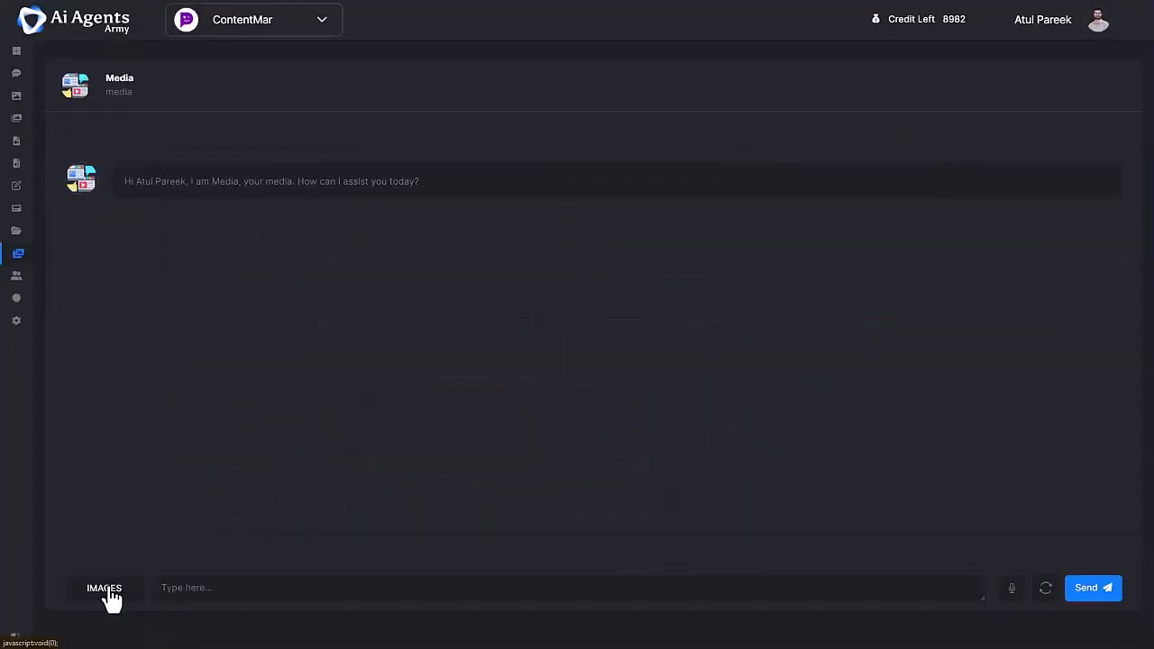
- Choose a media type and search the media library for 'Marketing'
click(107, 591)
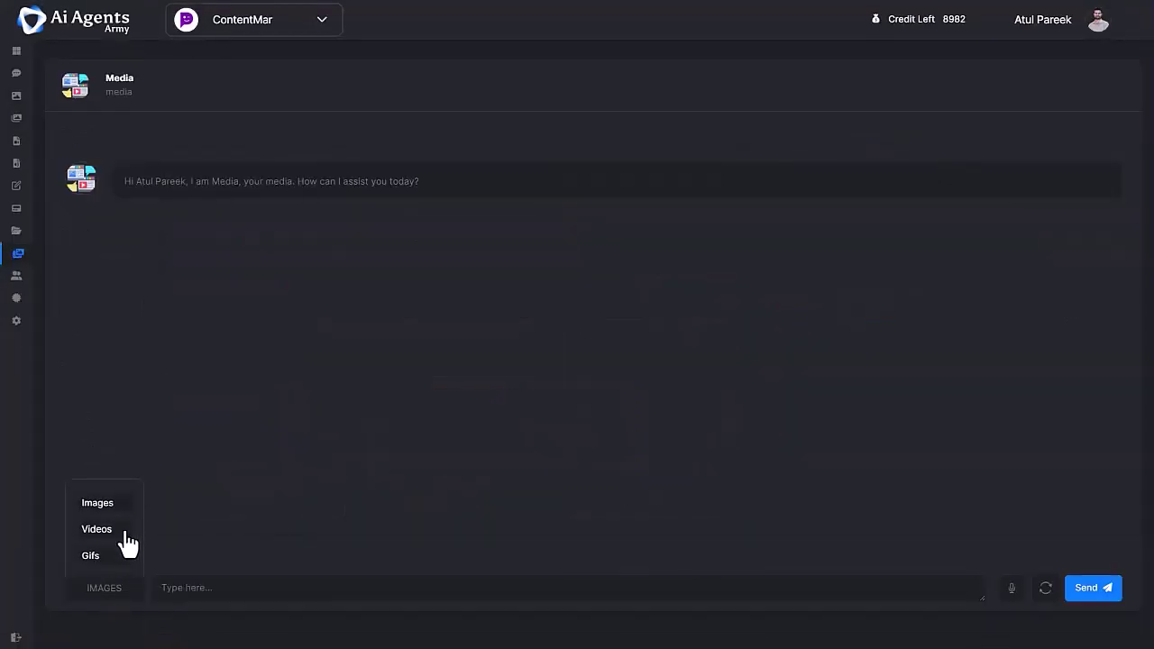
click(191, 588)
text(Marketing)
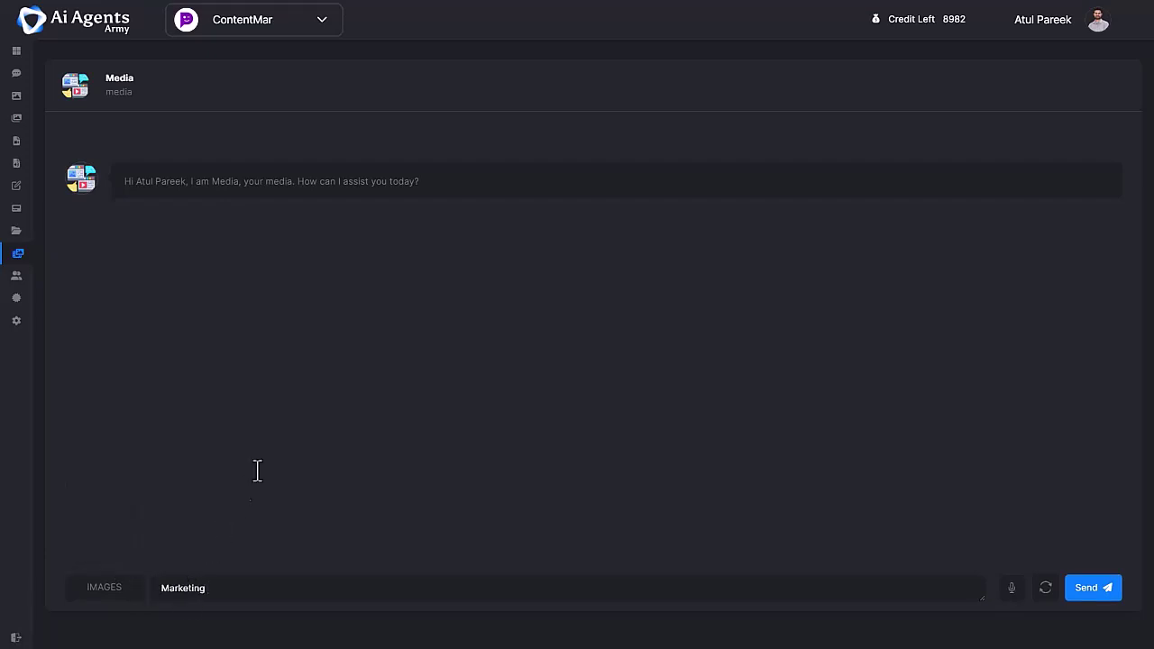
key(Return)
- Search GIFs for 'Panda' to display panda animations
scroll(918, 353, down, 3)
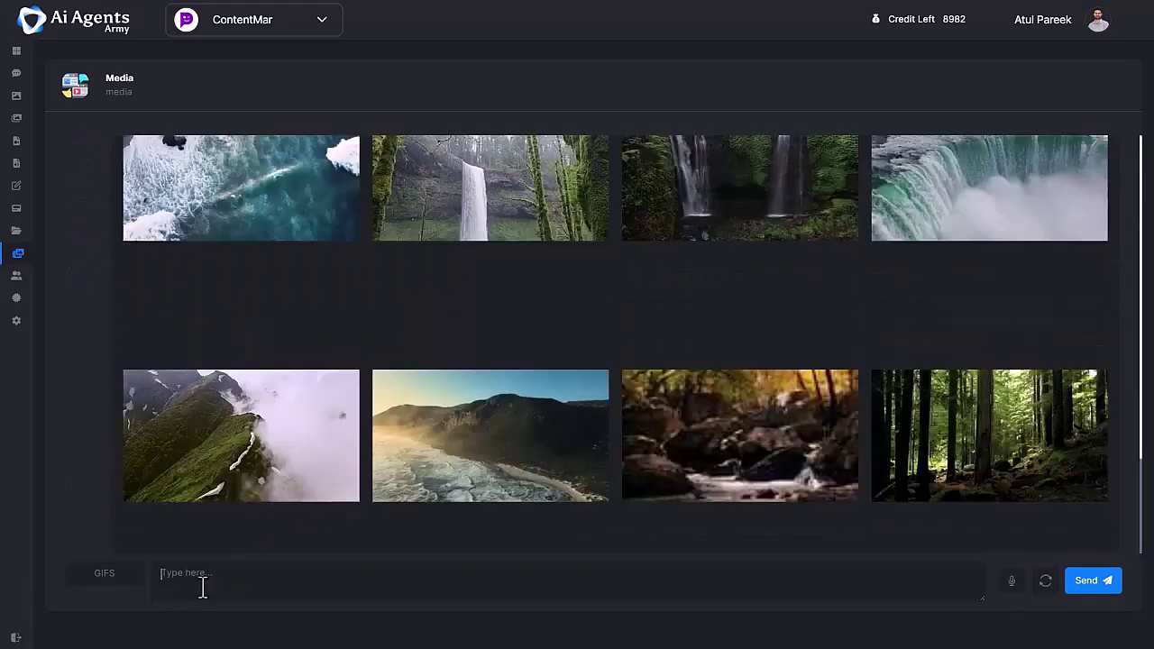
text(Pand)
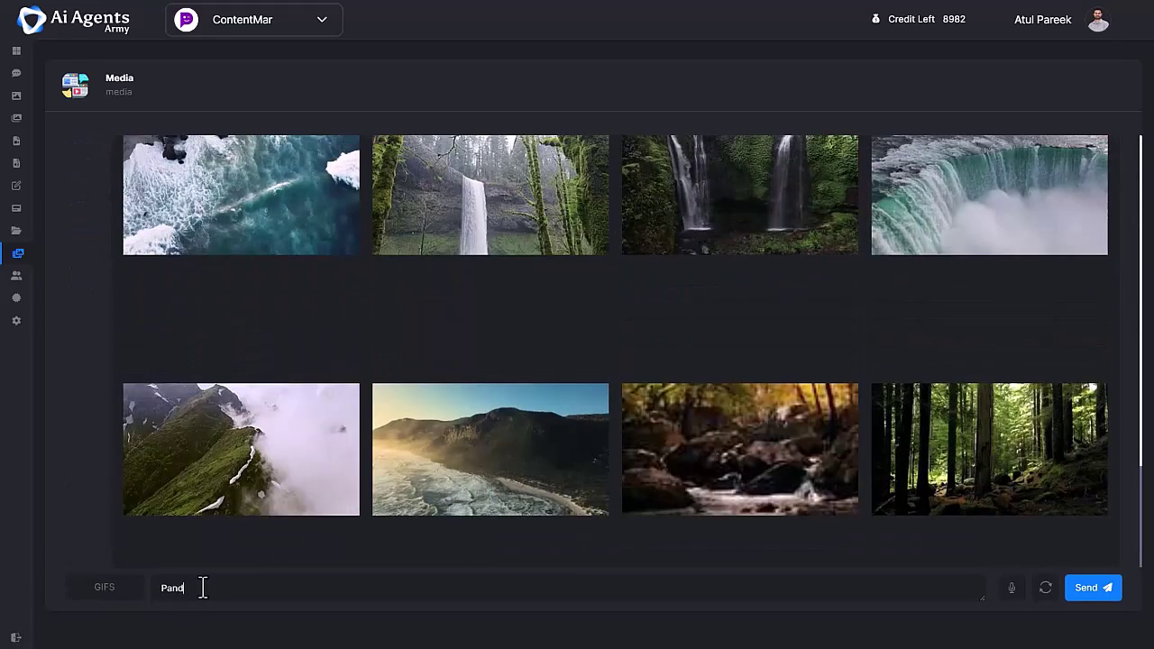
text(a)
key(Return)
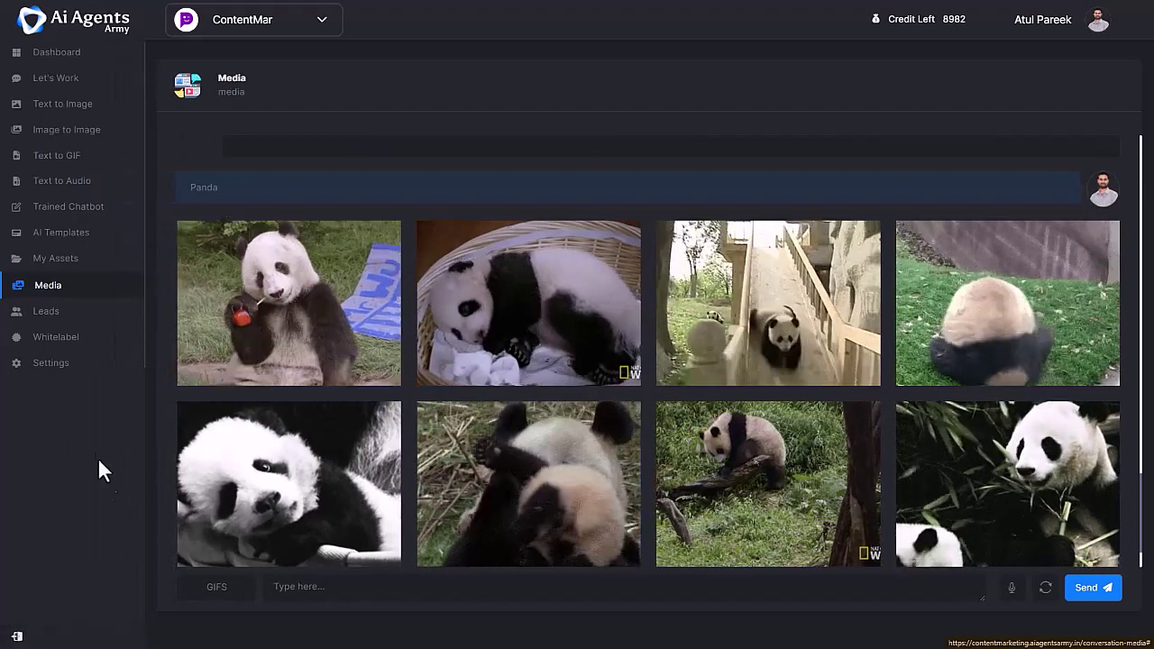
- Open the Leads page listing the 12 chatbot-generated leads with emails and dates
click(54, 310)
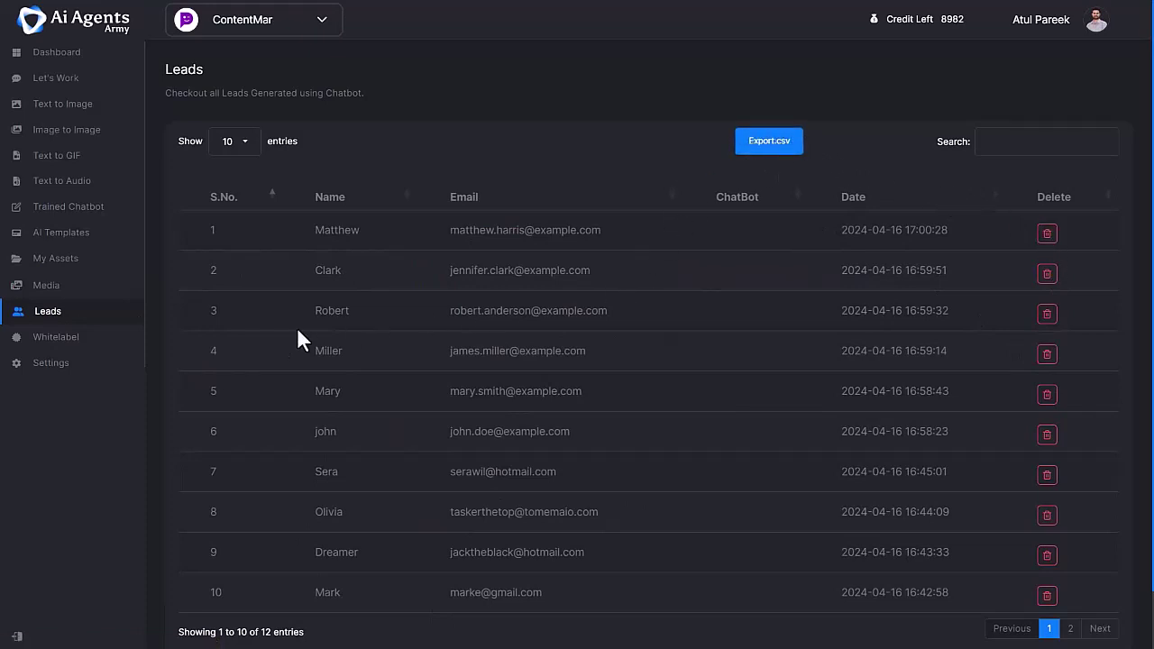
- Save New_Stock_logo PNGs as whitelabel logo and footer branding, then reset to default
click(104, 347)
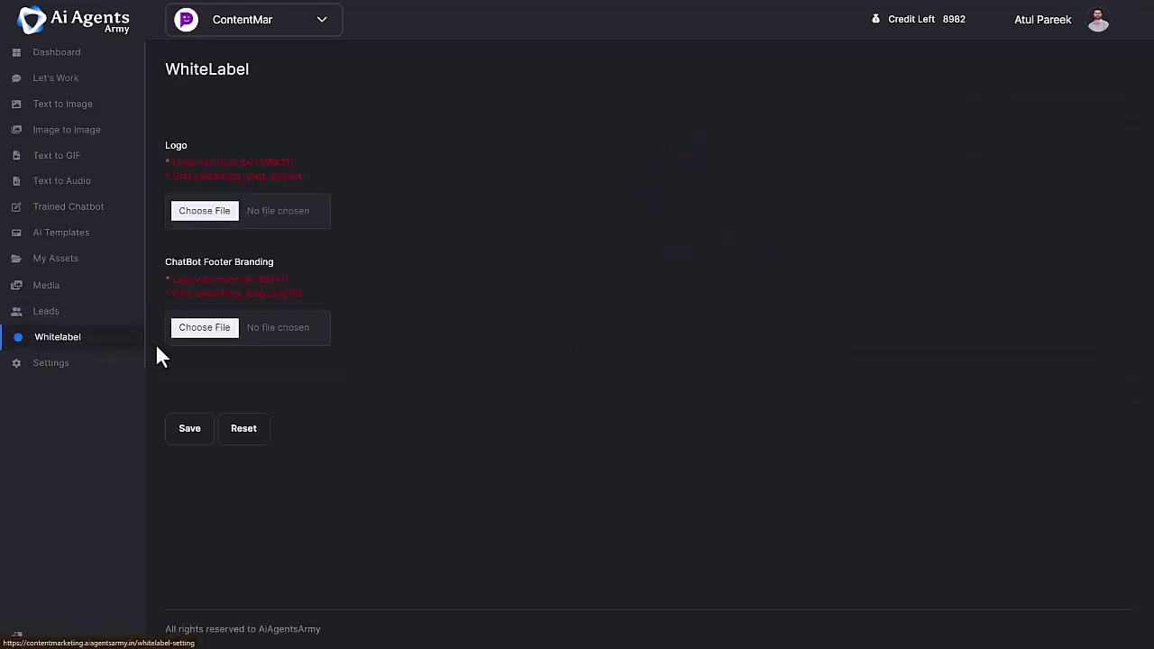
click(214, 222)
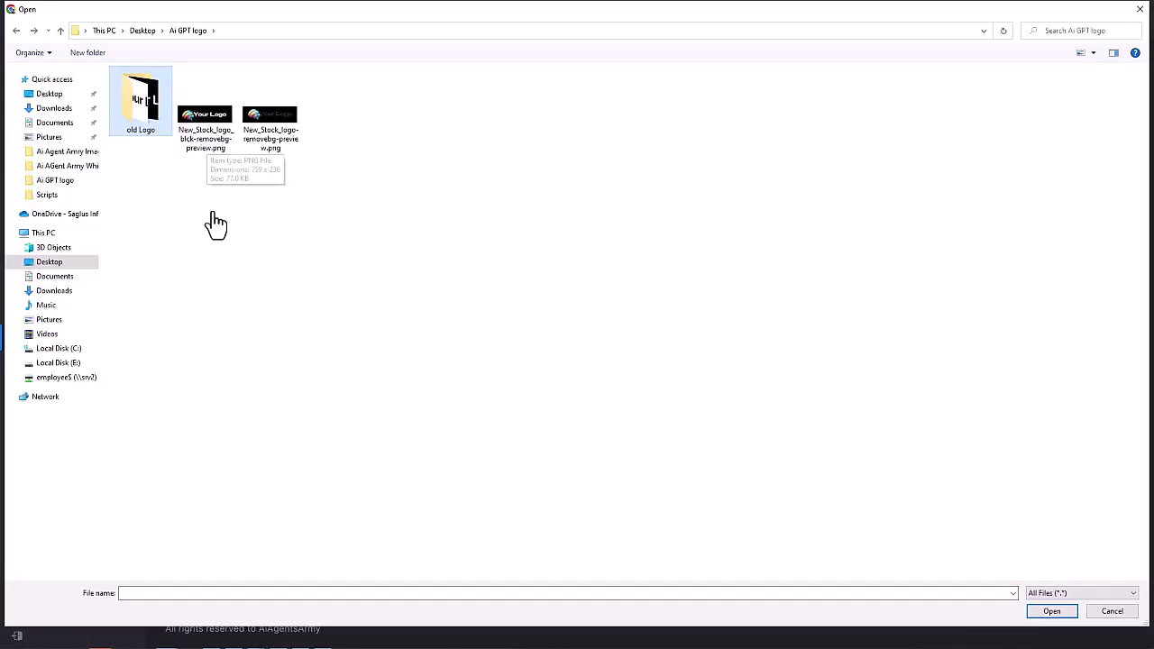
double_click(206, 140)
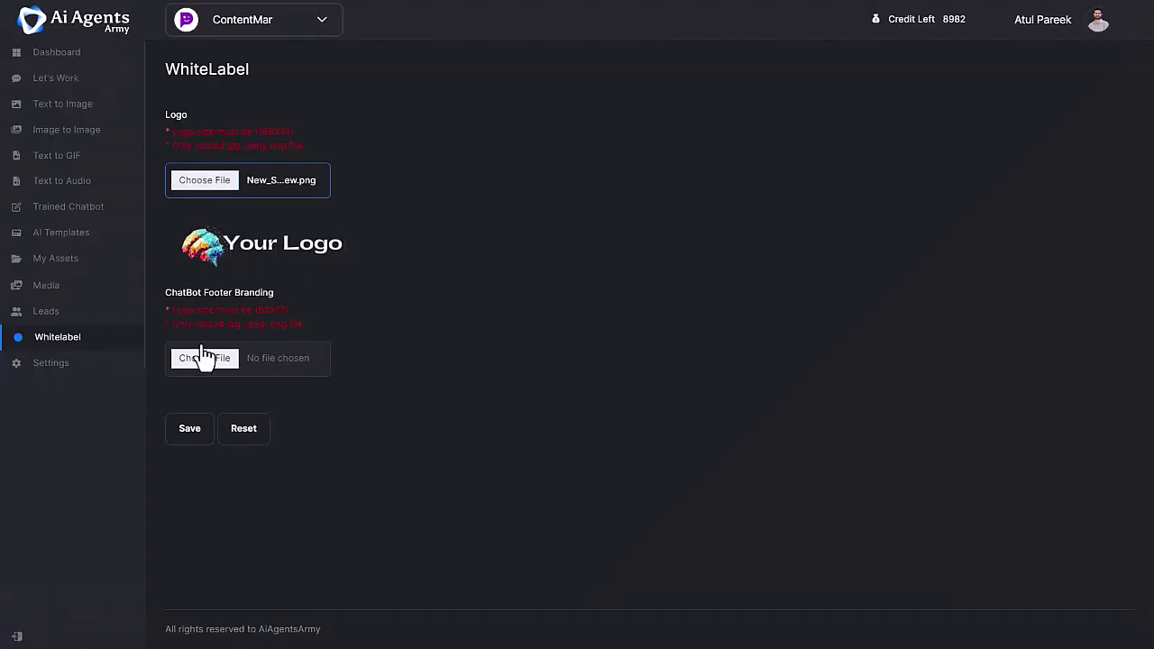
click(205, 356)
click(284, 136)
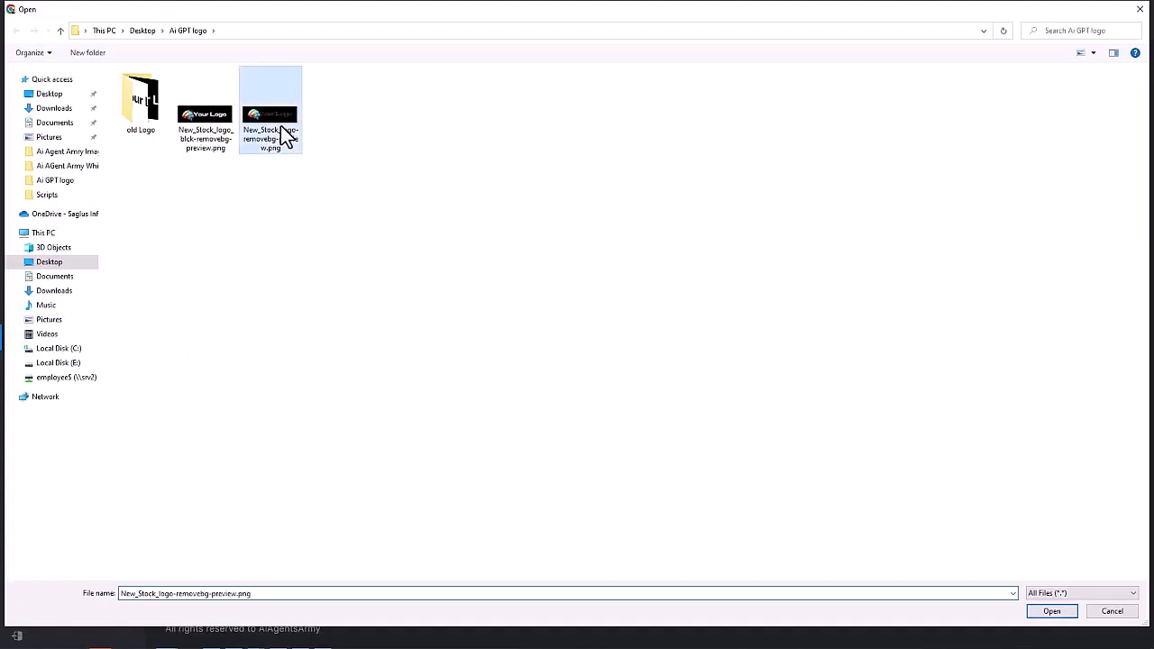
double_click(284, 135)
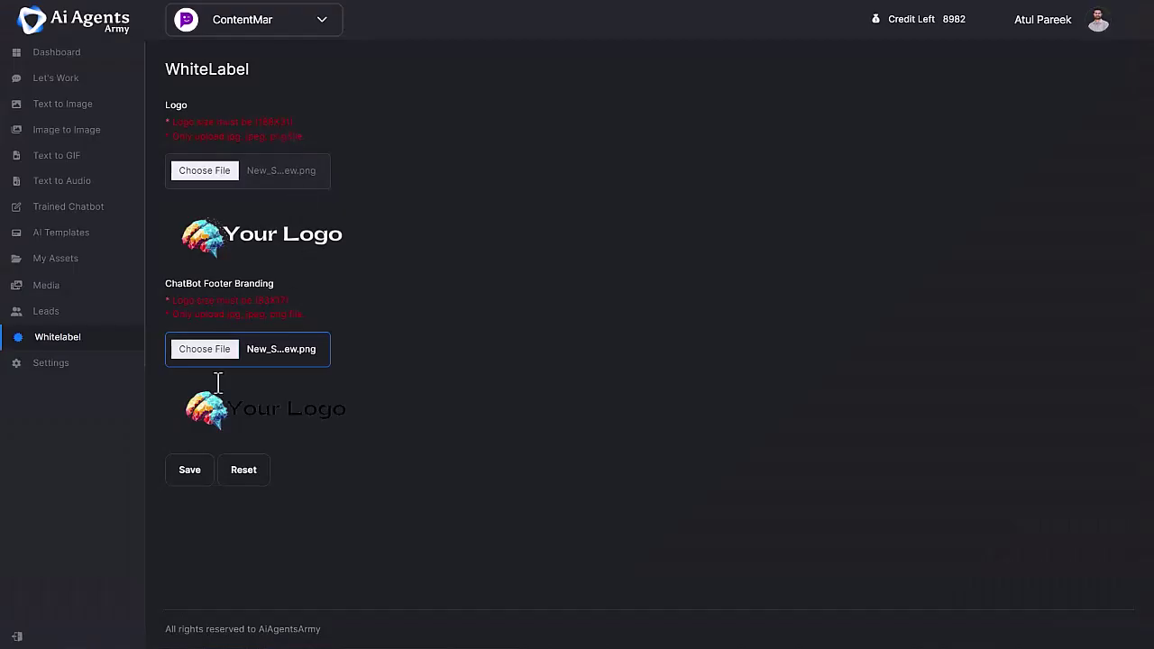
click(190, 471)
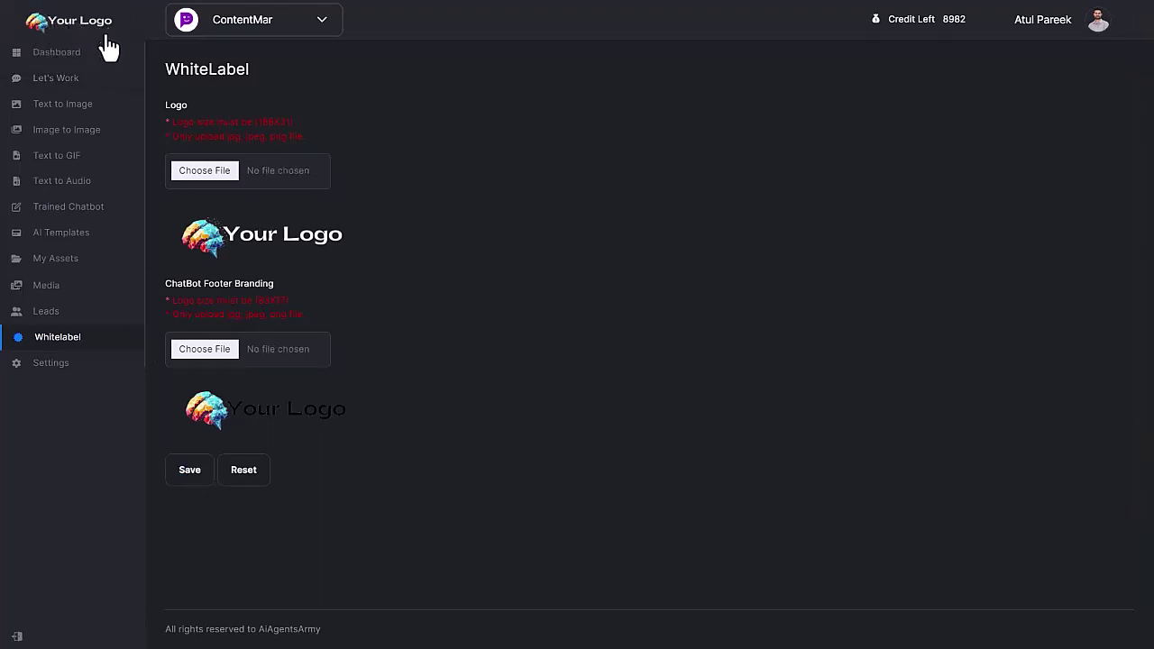
click(245, 478)
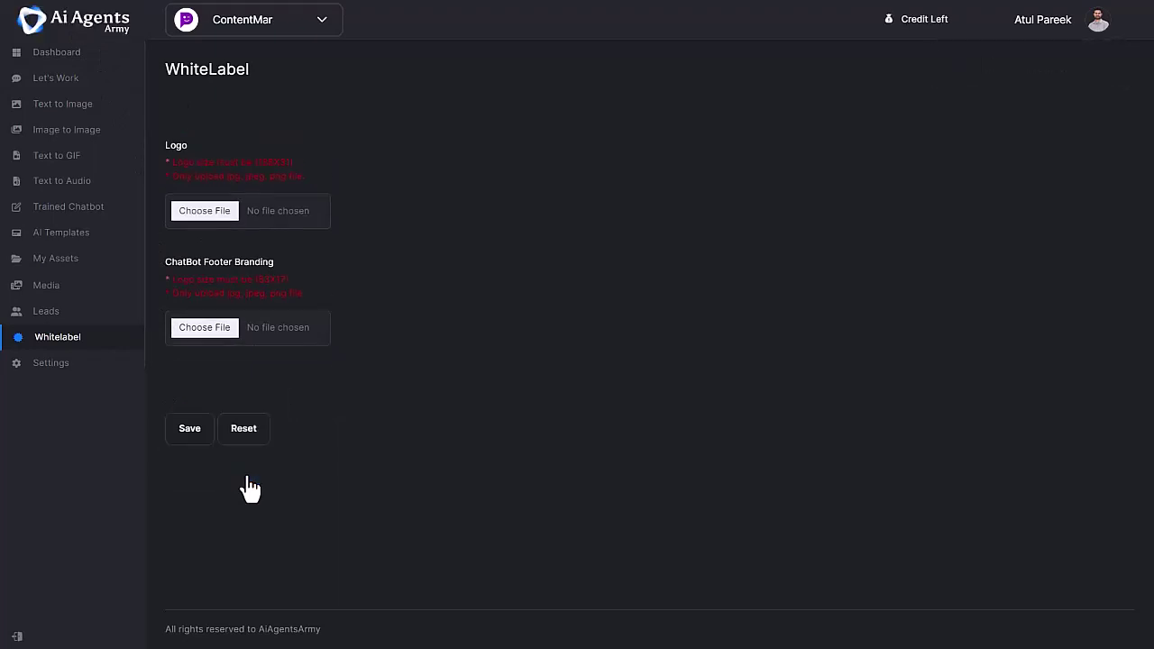
- Open the Settings overview with Integration, Manage Client's, Subscription and Support cards
click(71, 371)
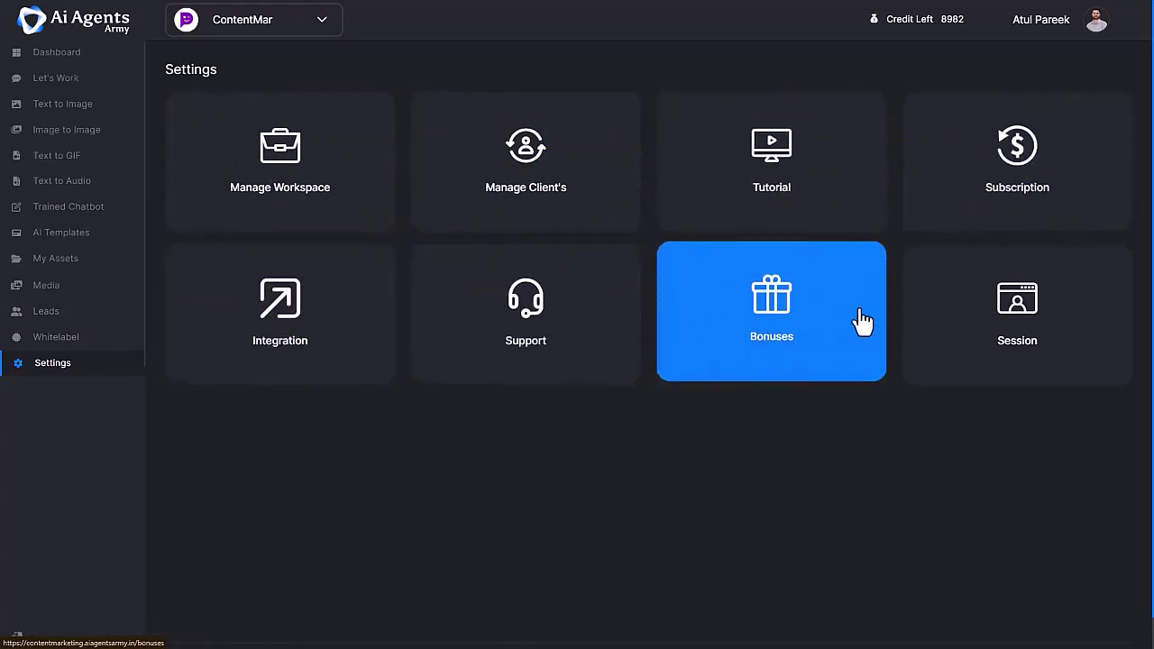
- Open Integrations, browse the Autoresponder list, then view the CRM and Webinar (GoToWebinar) categories
click(341, 367)
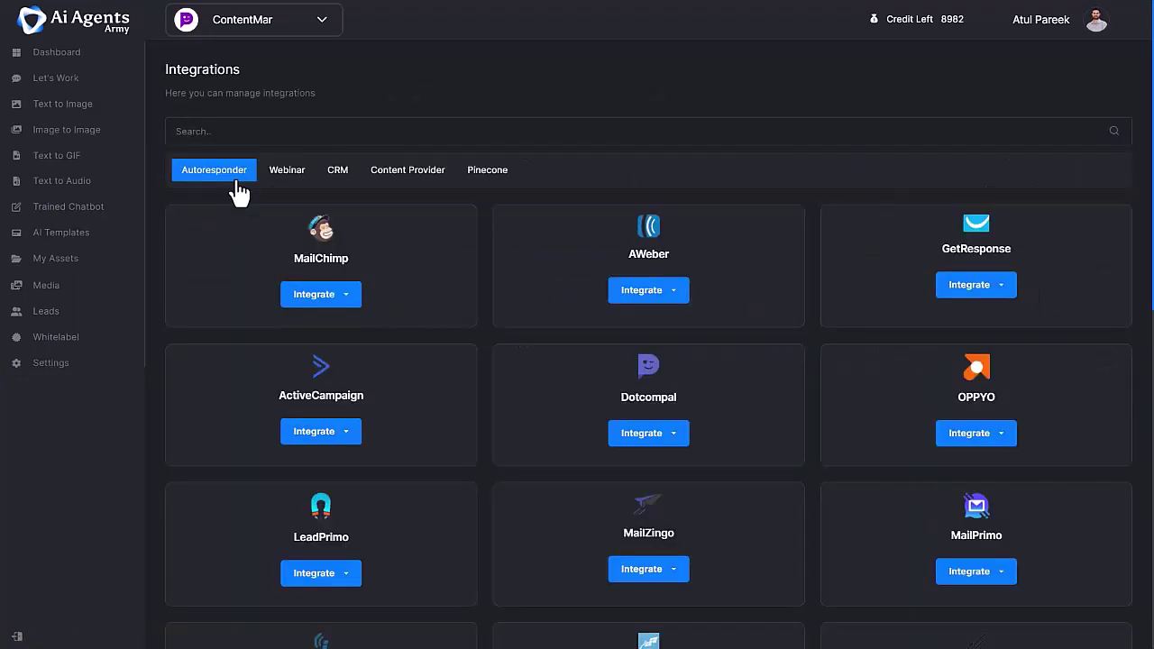
scroll(482, 291, down, 7)
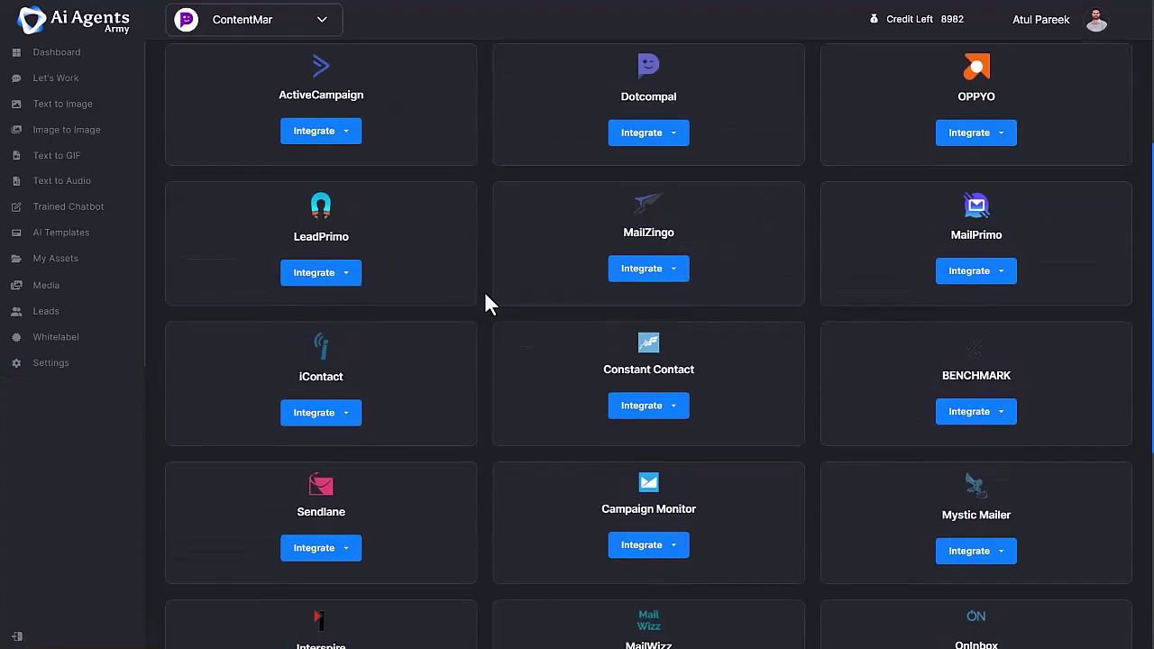
scroll(484, 291, down, 2)
scroll(478, 297, up, 8)
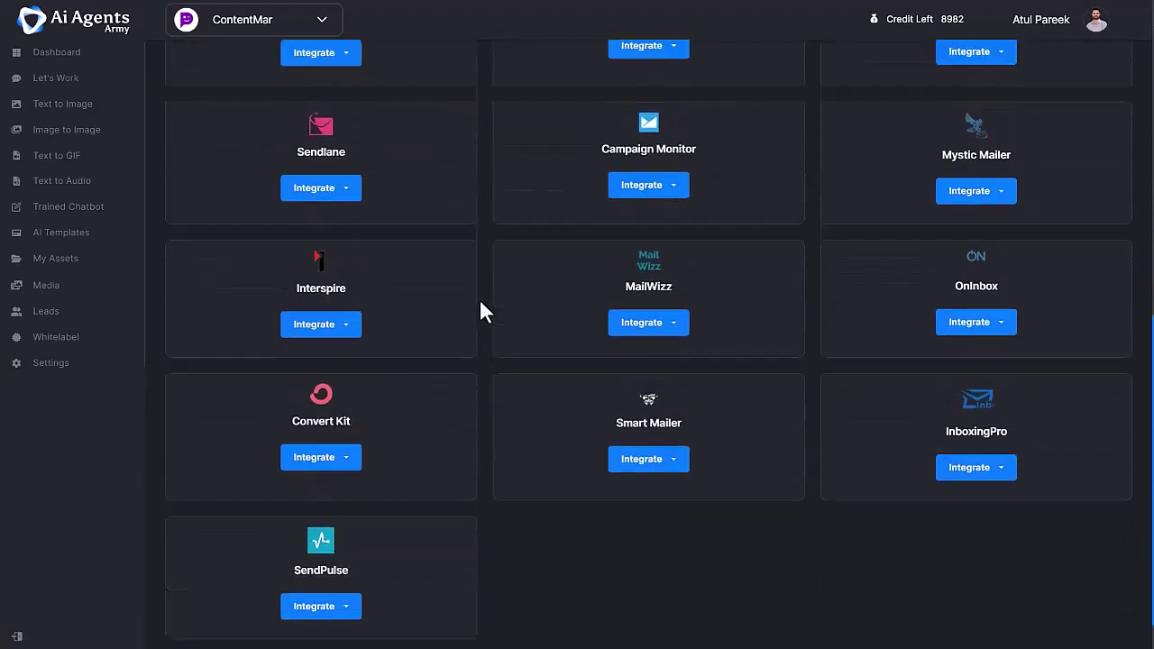
click(340, 131)
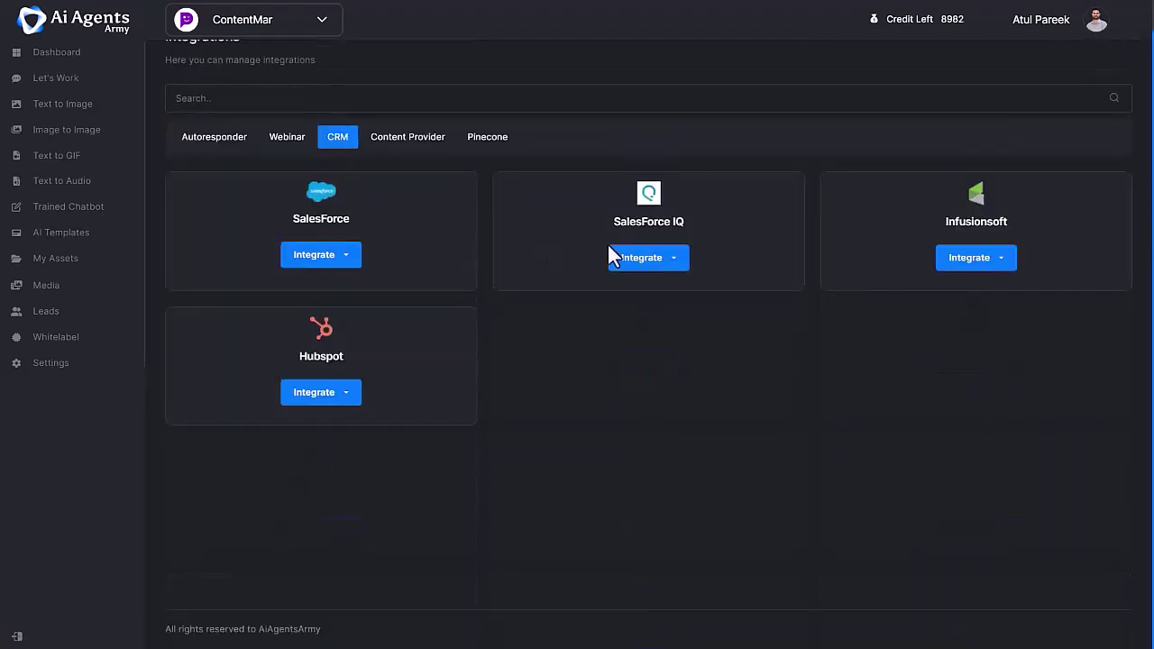
click(285, 140)
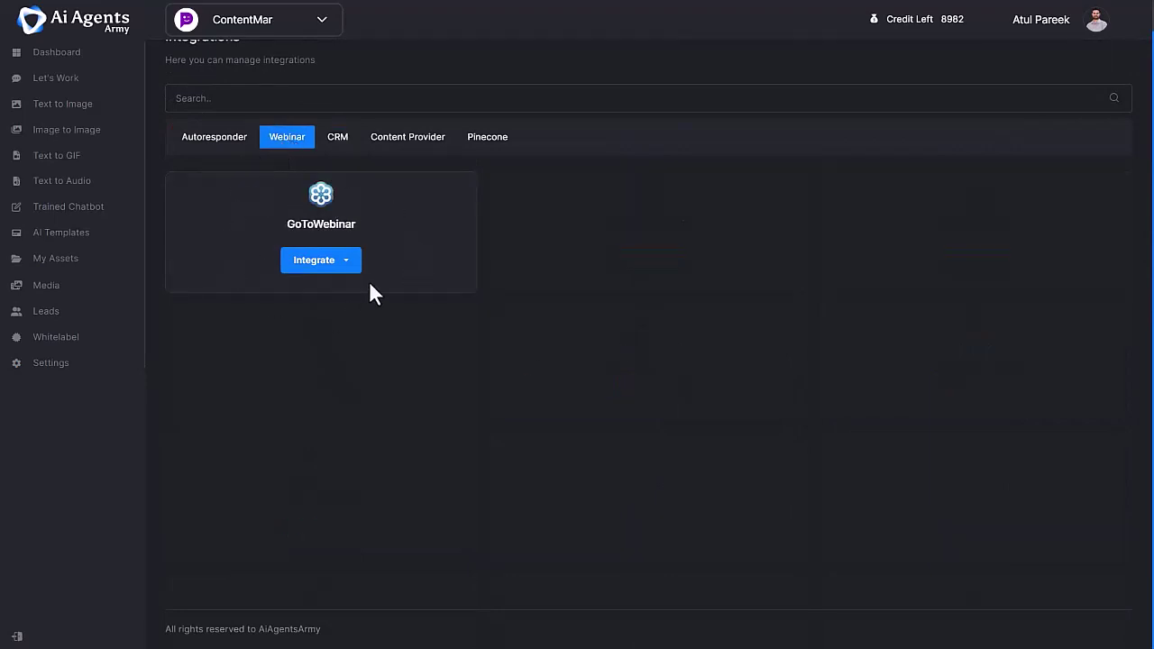
- Add a new client via Manage Clients, entering the client's name and pasted e-mail address
scroll(370, 282, up, 1)
click(1100, 26)
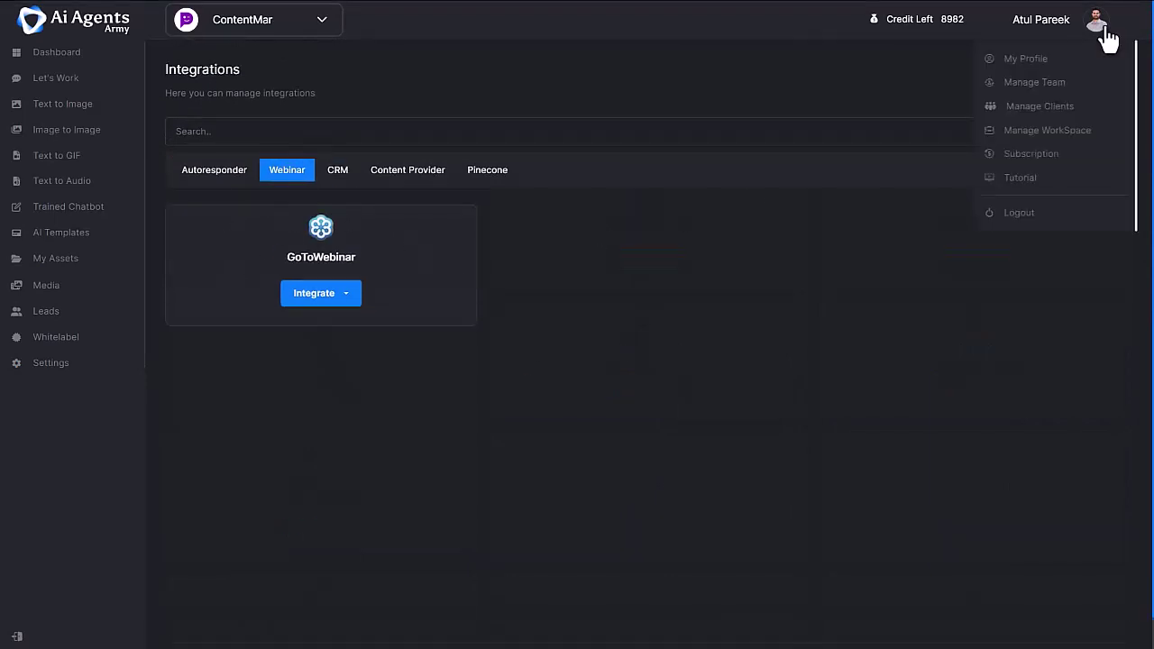
click(1035, 106)
click(456, 185)
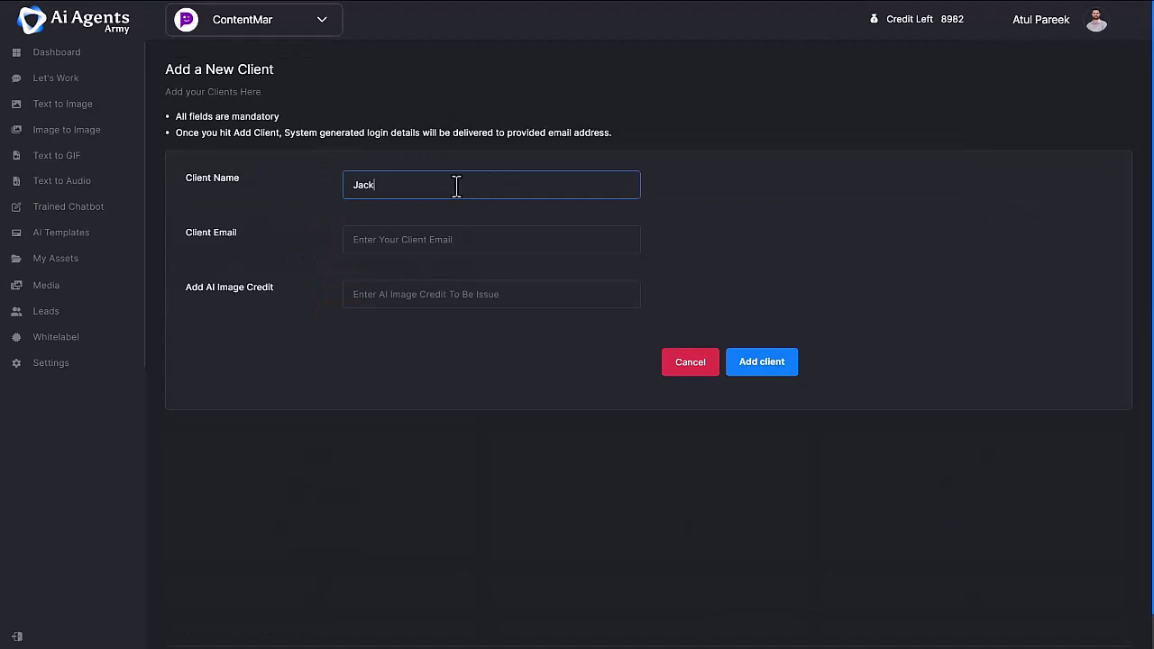
click(386, 249)
key(ctrl+v)
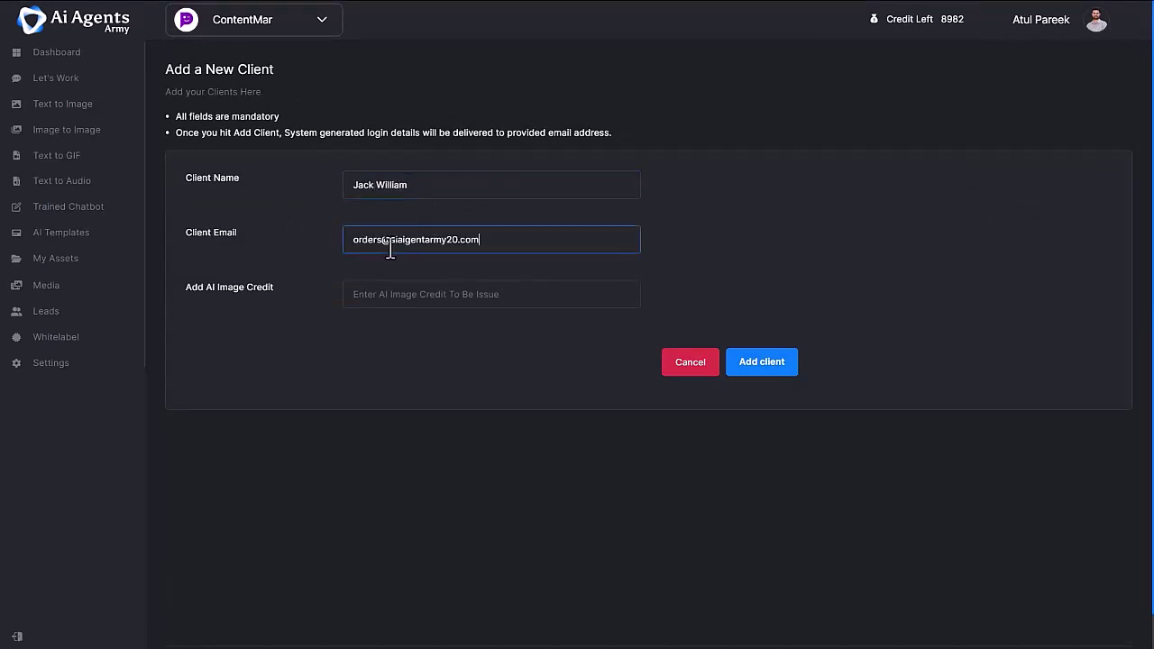
click(775, 365)
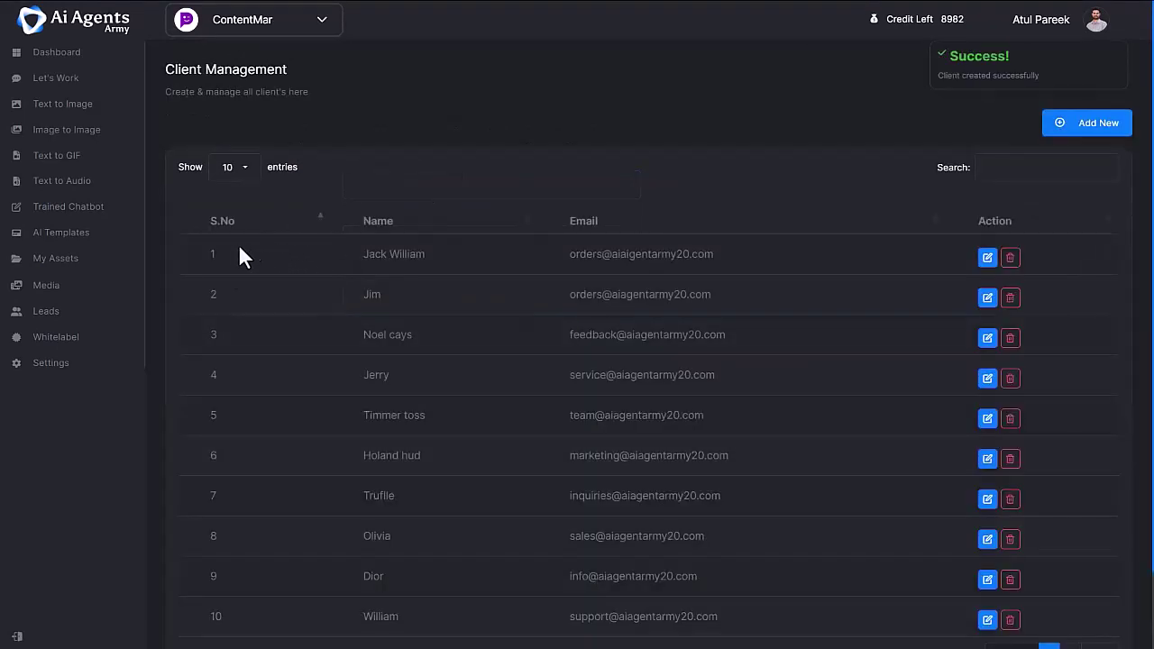